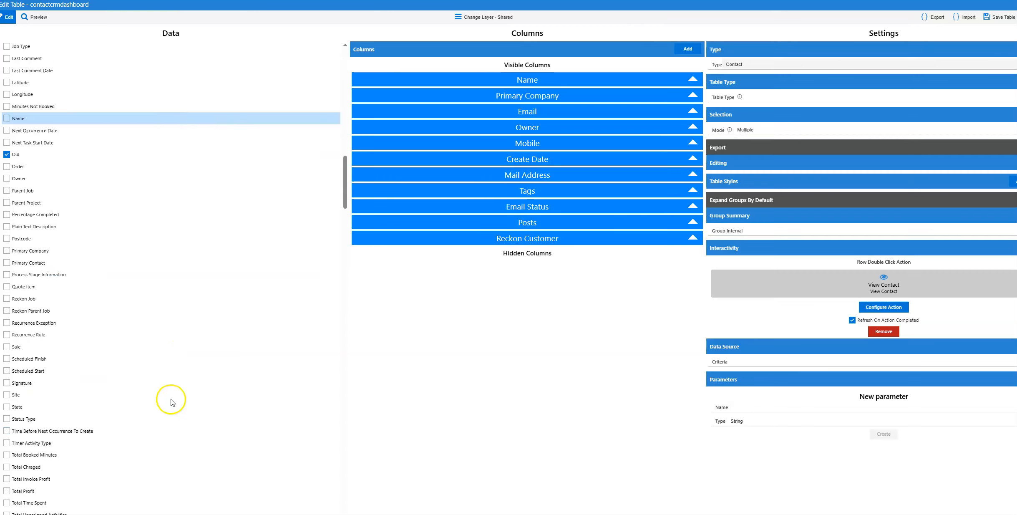
# - Review the data fields available for the contact table, including the Jobs and Main Address sub-fields
pyautogui.moveTo(72, 279)
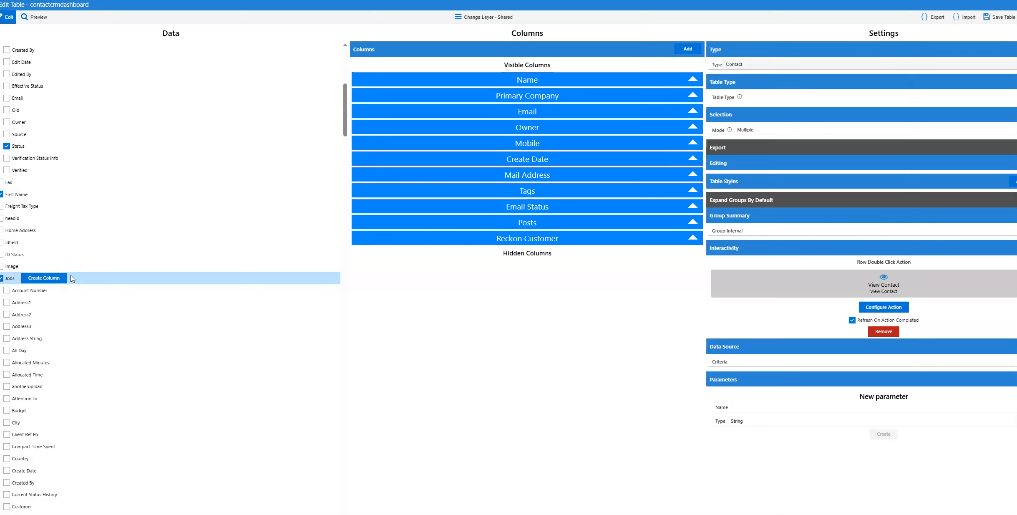
pyautogui.scroll(-8, 72, 278)
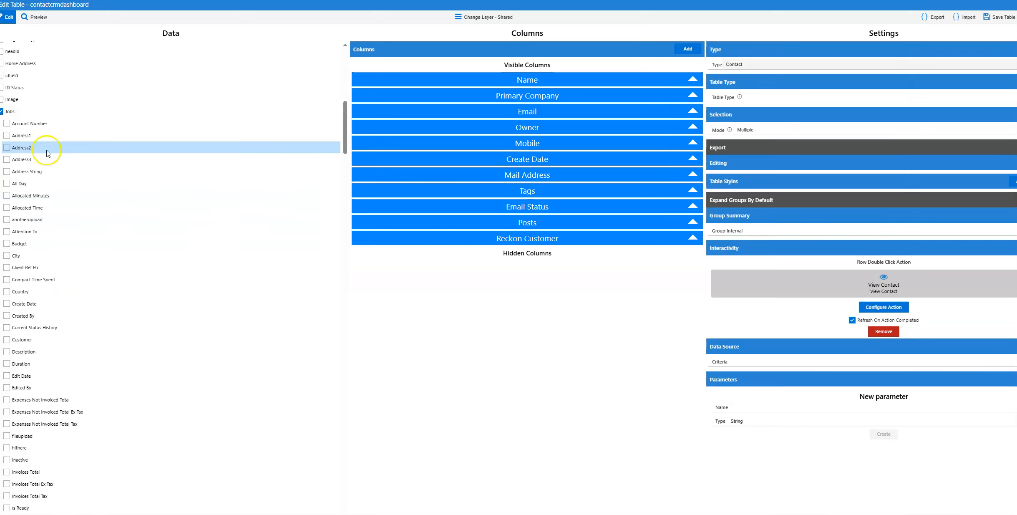
pyautogui.scroll(-12, 70, 243)
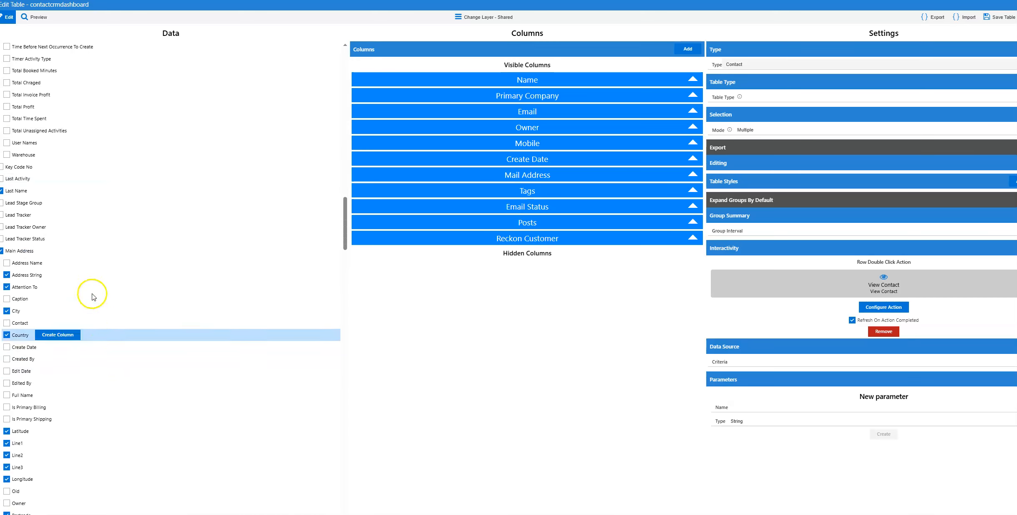
pyautogui.scroll(5, 194, 226)
pyautogui.scroll(20, 194, 225)
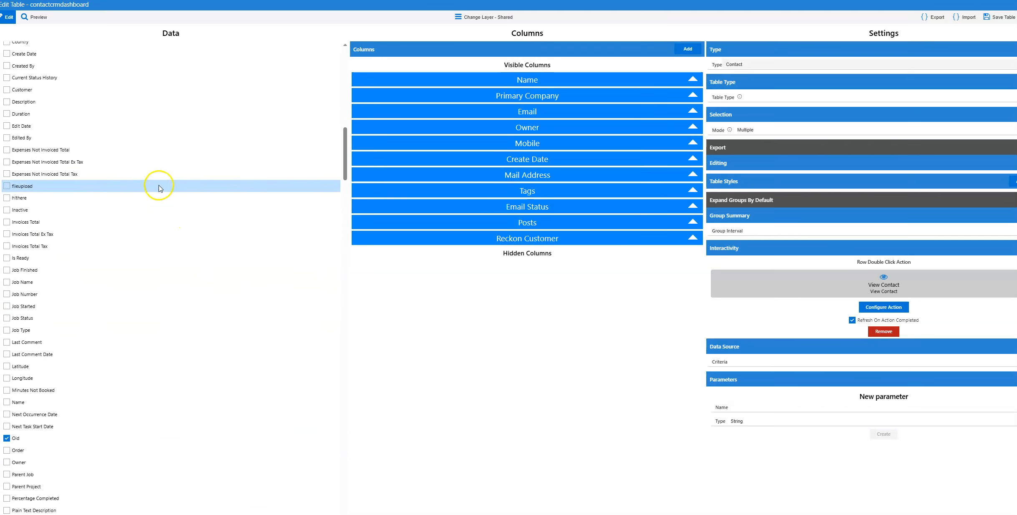
pyautogui.scroll(5, 175, 181)
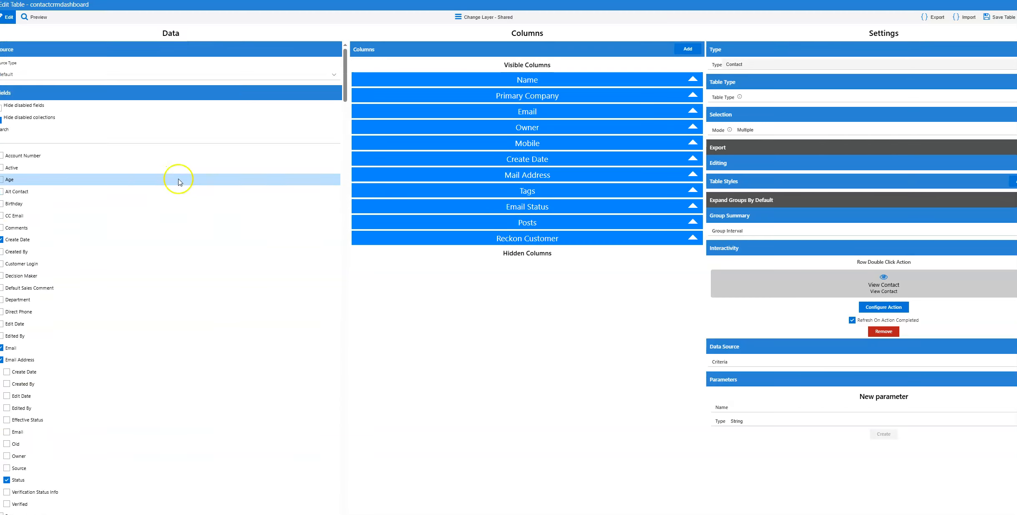
# - Move the Posts and Reckon Customer columns from the visible columns to the hidden columns
pyautogui.moveTo(560, 237); pyautogui.dragTo(526, 256)
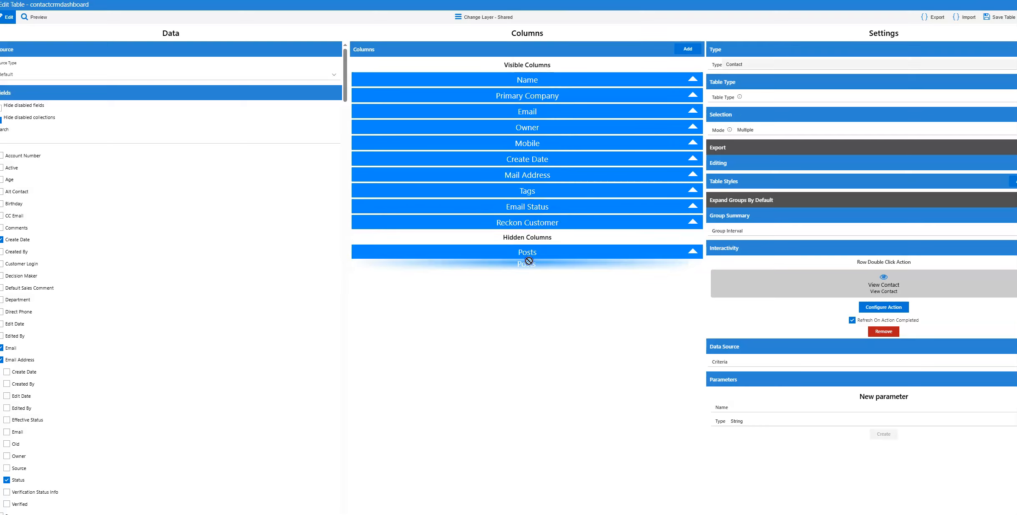
pyautogui.moveTo(548, 217); pyautogui.dragTo(547, 236)
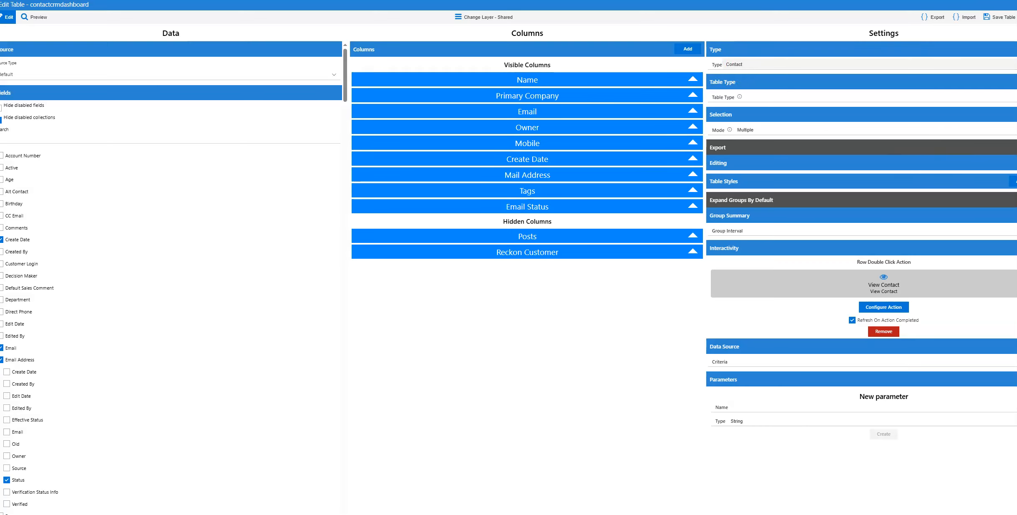
# - Enable Export for the table and look through the actions available for double-clicking a row, keeping View Contact
pyautogui.click(1013, 148)
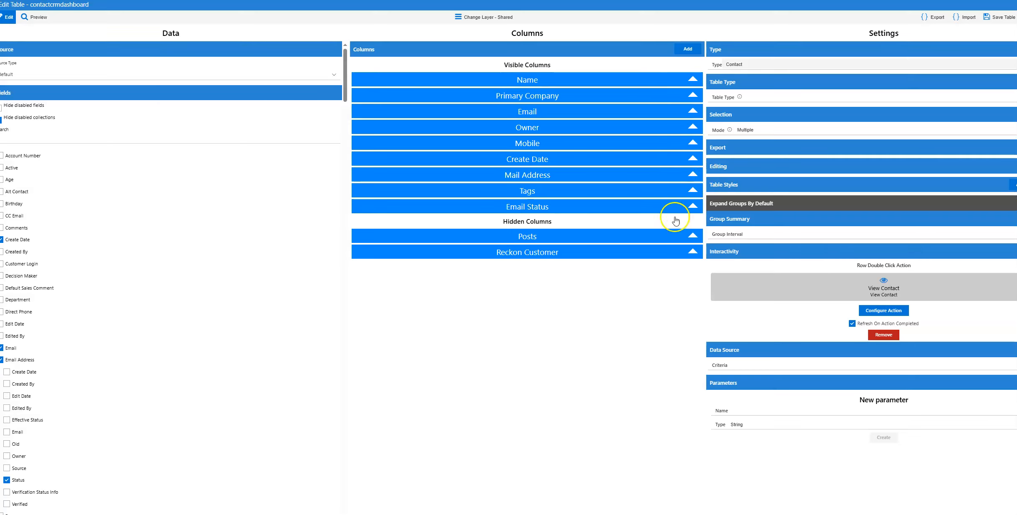
pyautogui.click(911, 291)
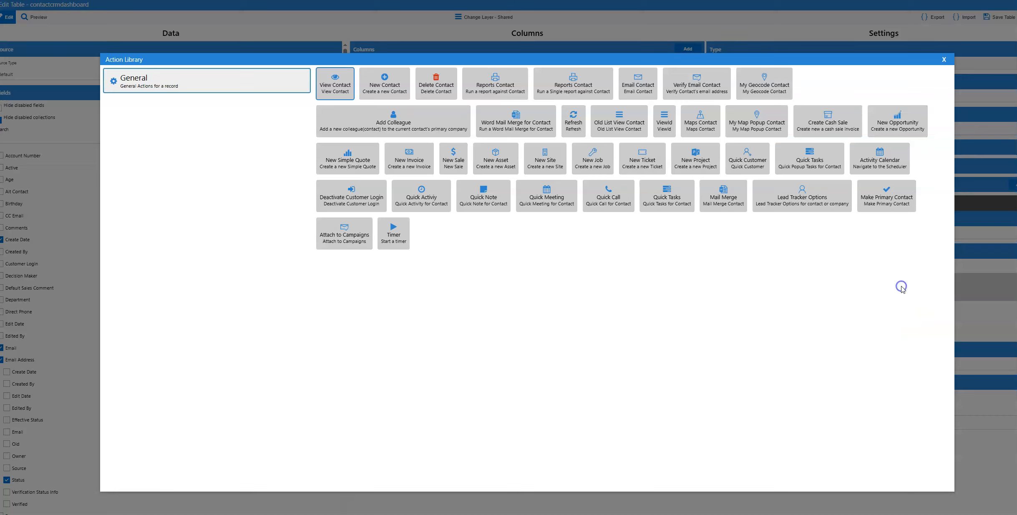
pyautogui.click(944, 60)
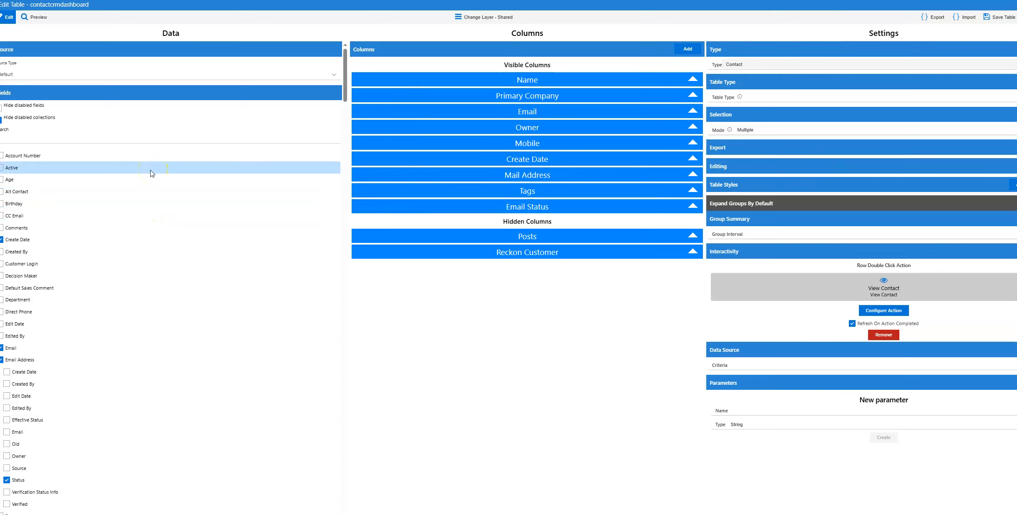
# - Add the Comments field as a column with the Text cell editor and place it between Mail Address and Tags
pyautogui.click(2, 228)
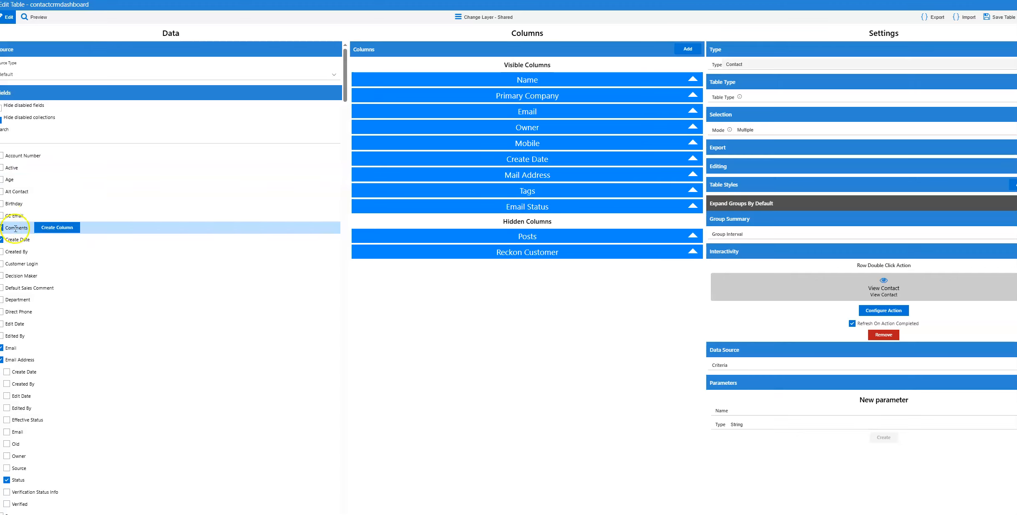
pyautogui.click(55, 228)
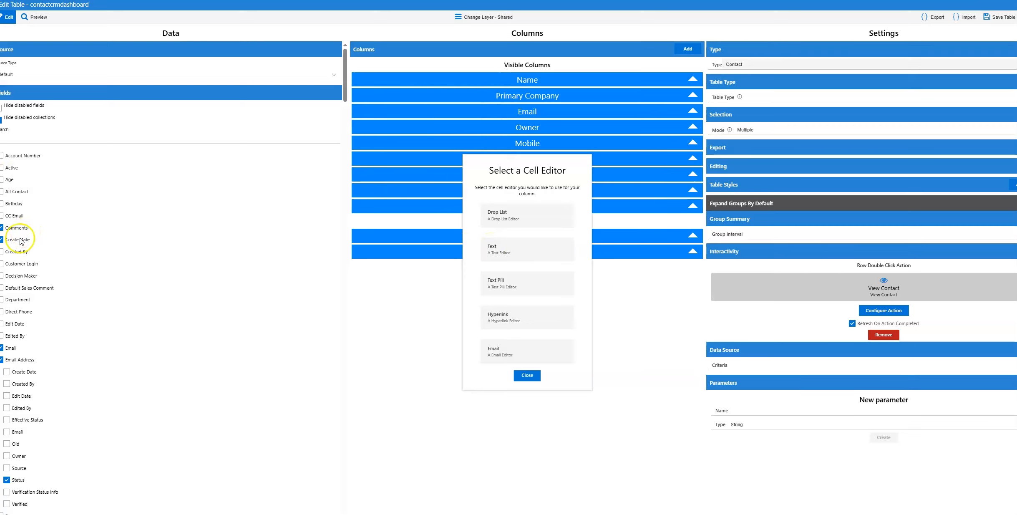
pyautogui.click(502, 249)
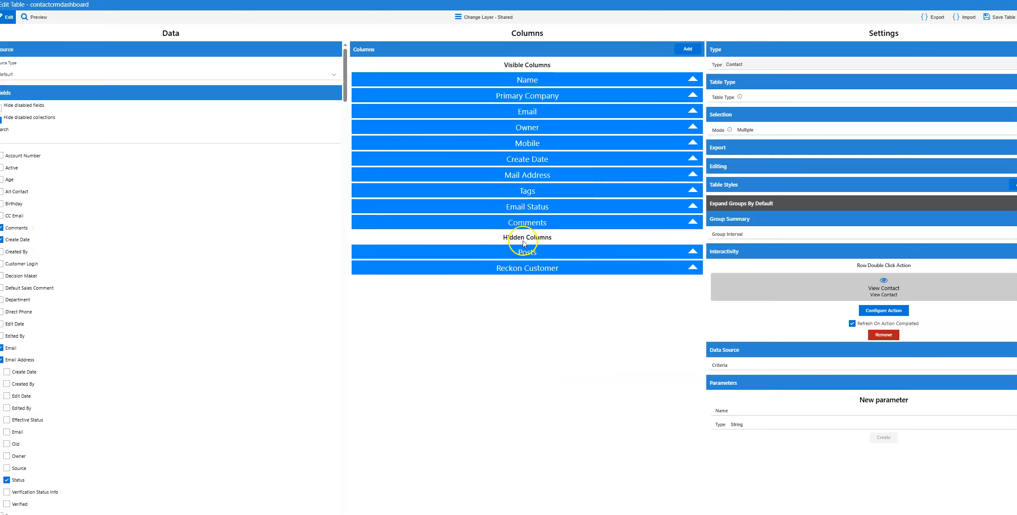
pyautogui.moveTo(527, 220); pyautogui.dragTo(556, 199)
# - Search the data fields for "reckon"
pyautogui.scroll(-10, 107, 170)
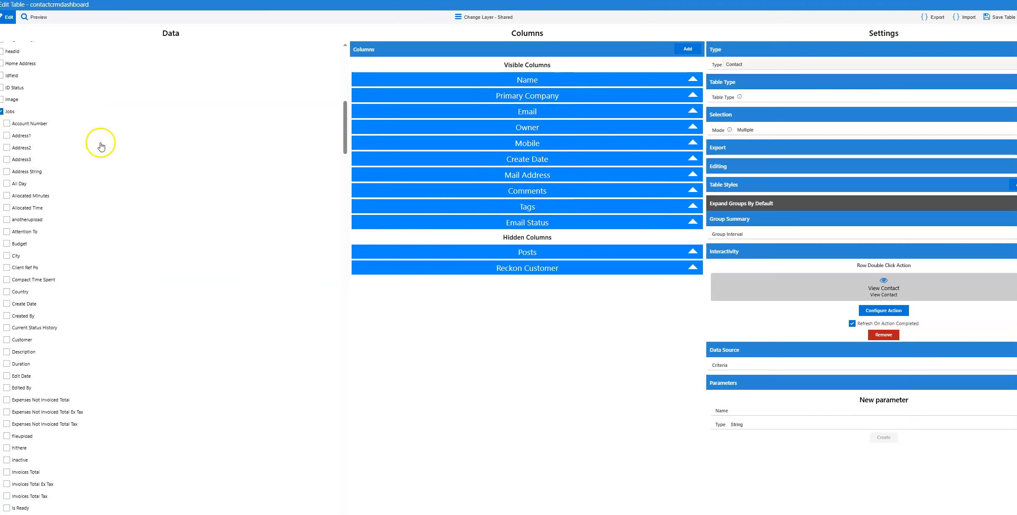
pyautogui.click(344, 102)
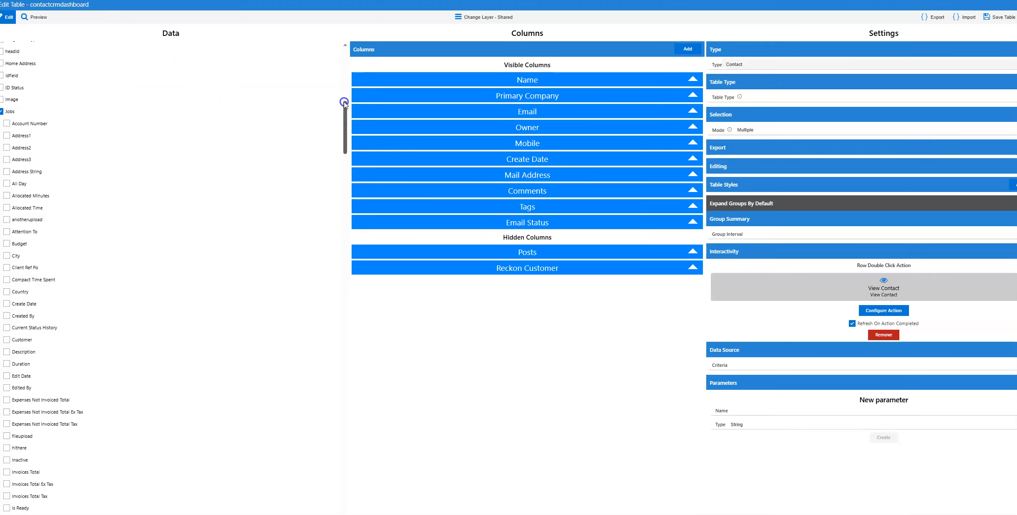
pyautogui.moveTo(344, 108); pyautogui.dragTo(344, 57)
pyautogui.click(34, 141)
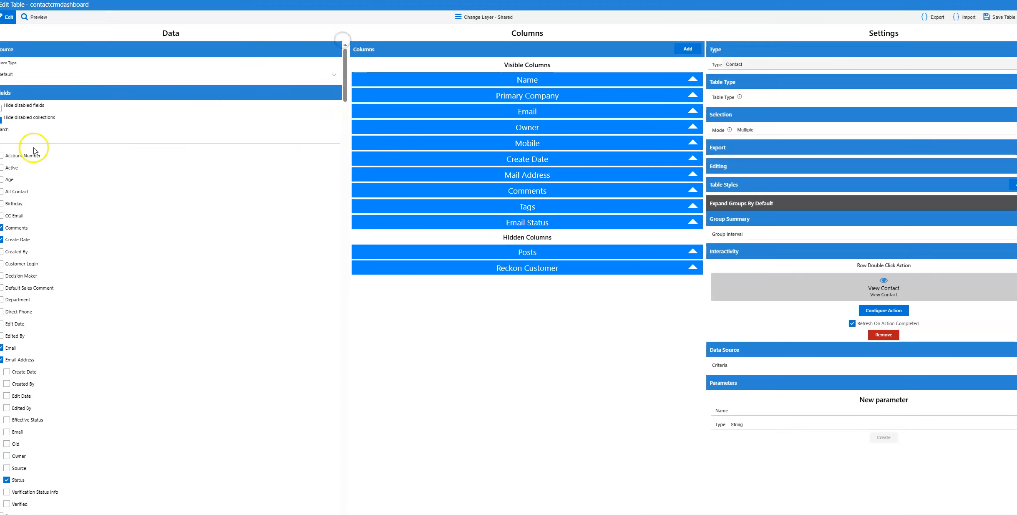
pyautogui.write('recko')
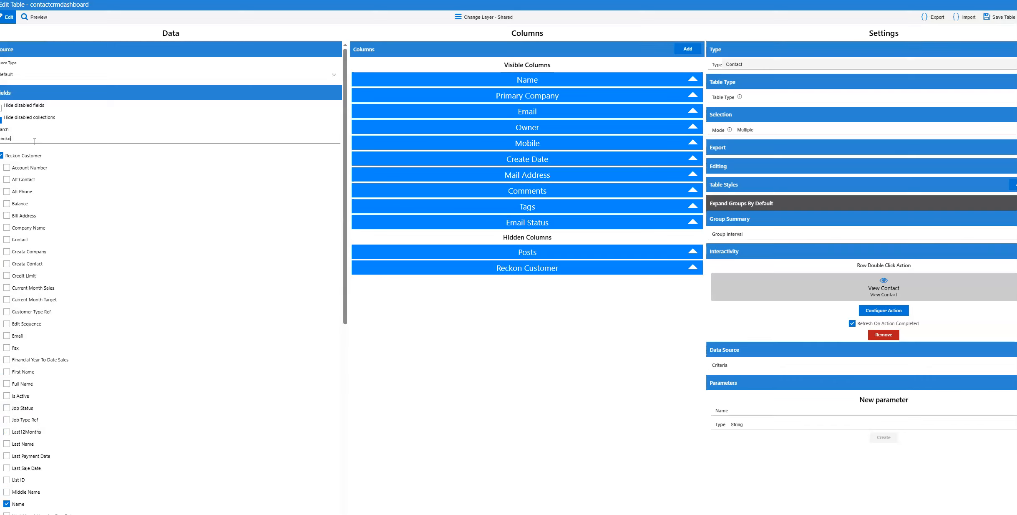
pyautogui.write('n')
# - Add Reckon Customer's Total Sales as a Text column between Tags and Email Status, and check its column settings
pyautogui.click(28, 155)
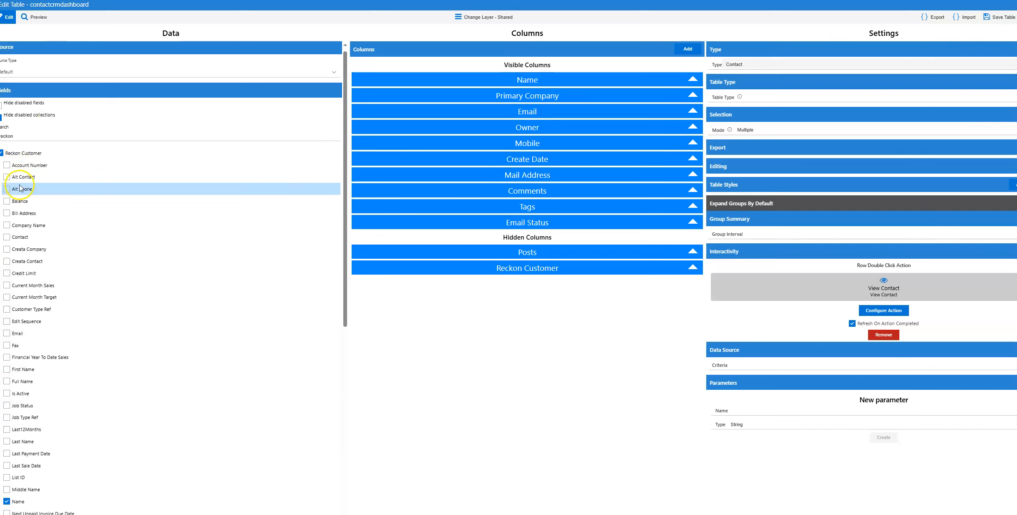
pyautogui.scroll(-10, 21, 200)
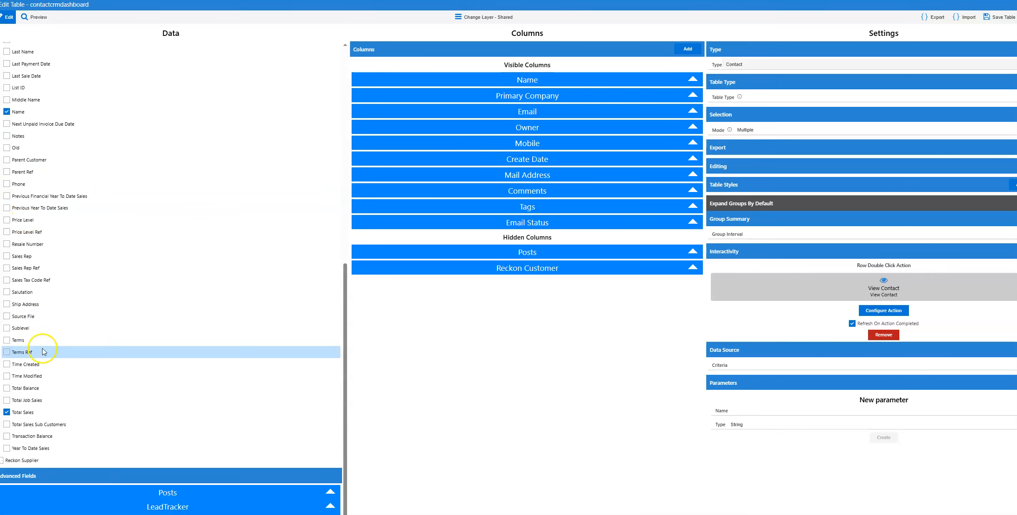
pyautogui.click(62, 416)
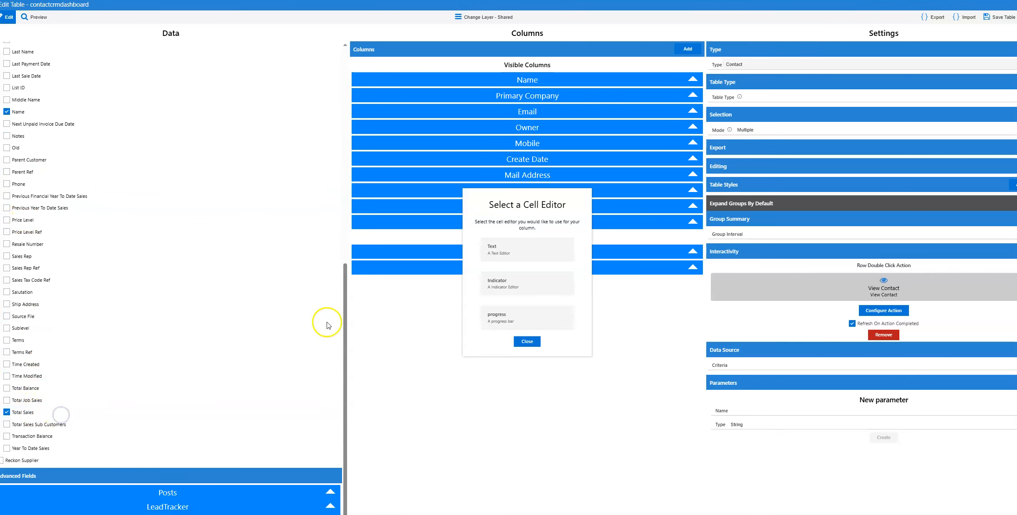
pyautogui.click(524, 256)
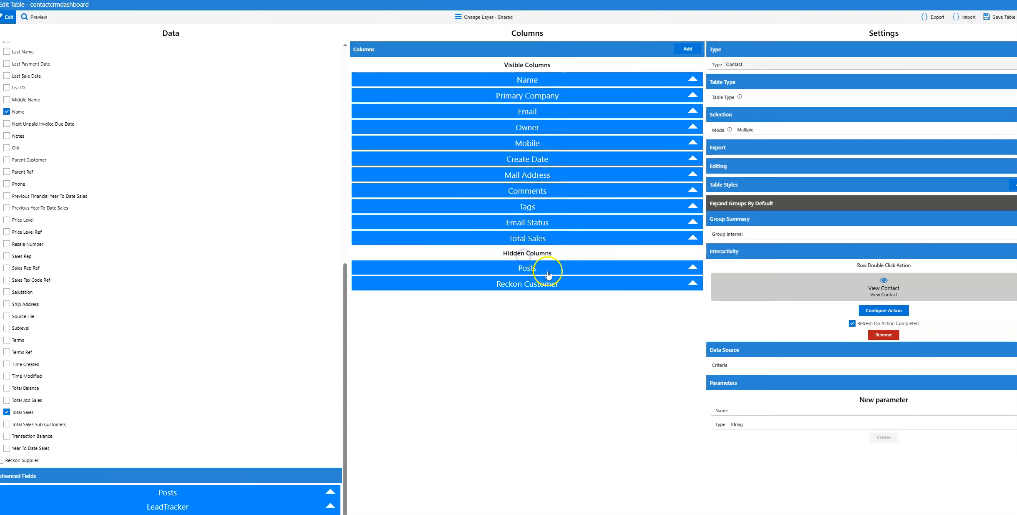
pyautogui.moveTo(542, 239); pyautogui.dragTo(542, 219)
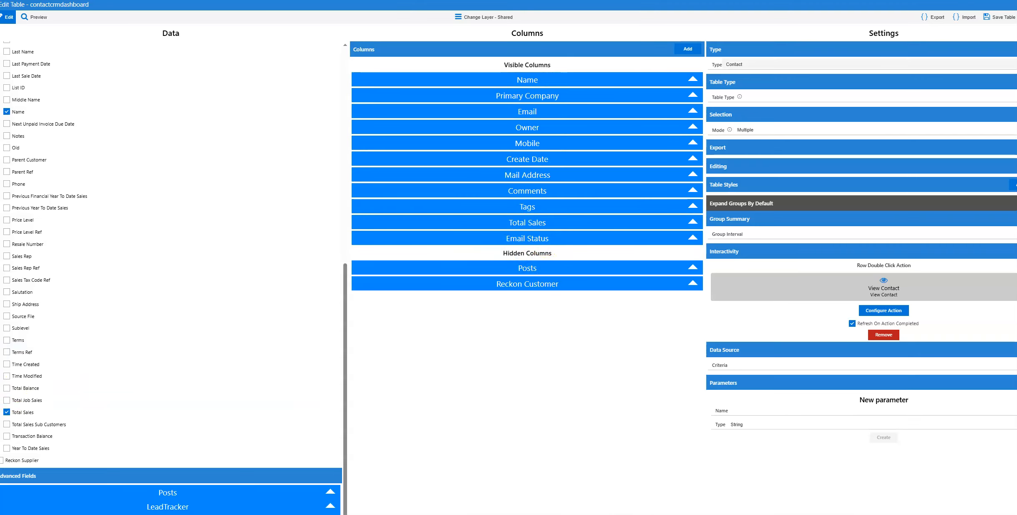
pyautogui.click(538, 221)
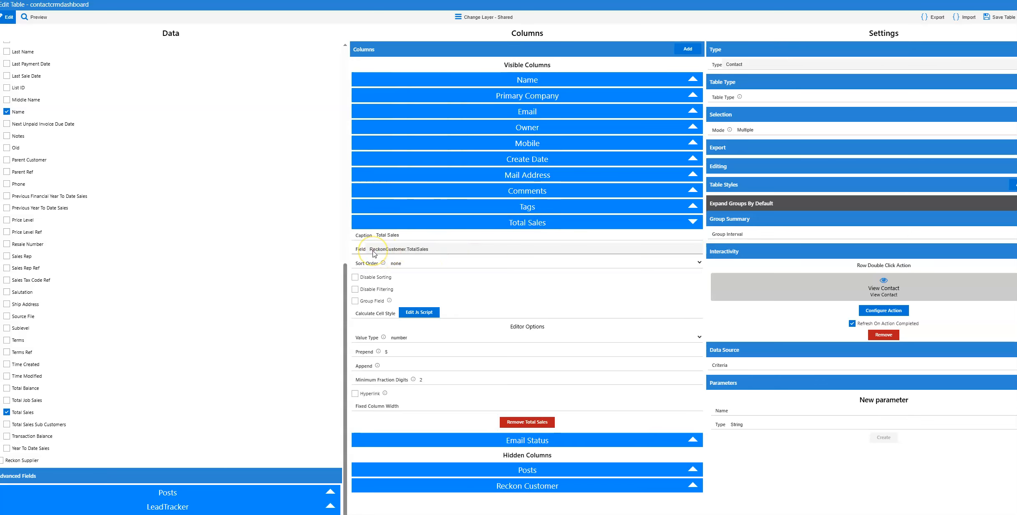
pyautogui.click(480, 221)
# - Preview the table sorted by Total Sales from highest to lowest, and return to editing
pyautogui.click(38, 18)
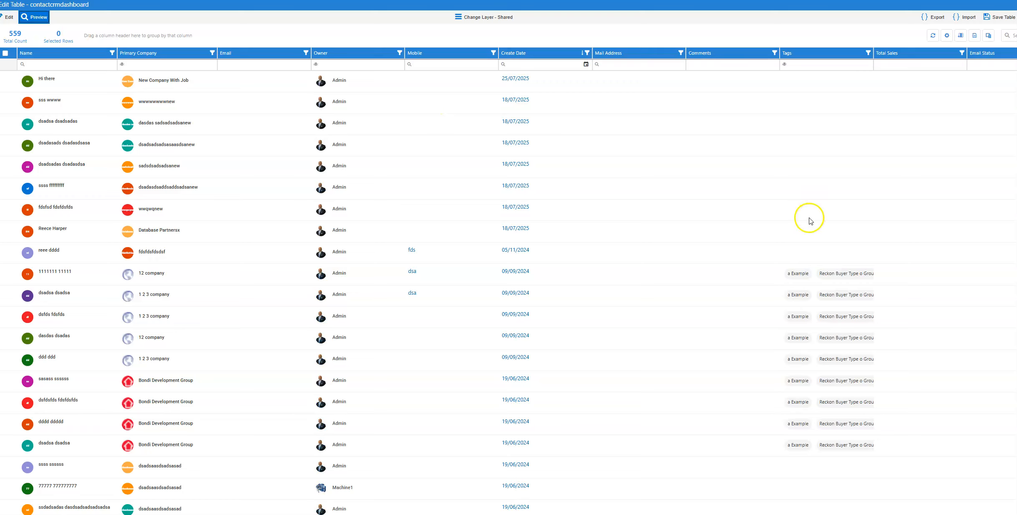
pyautogui.click(920, 53)
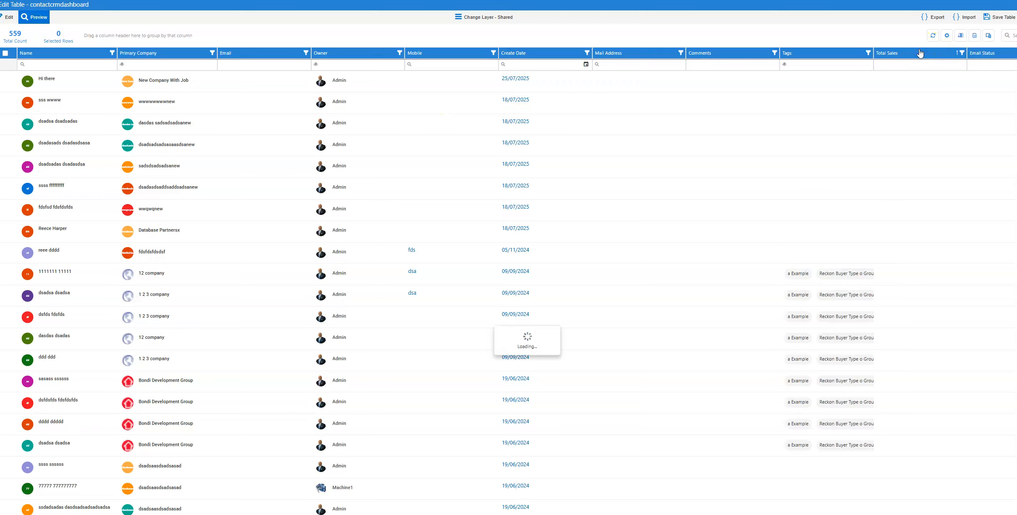
pyautogui.click(920, 54)
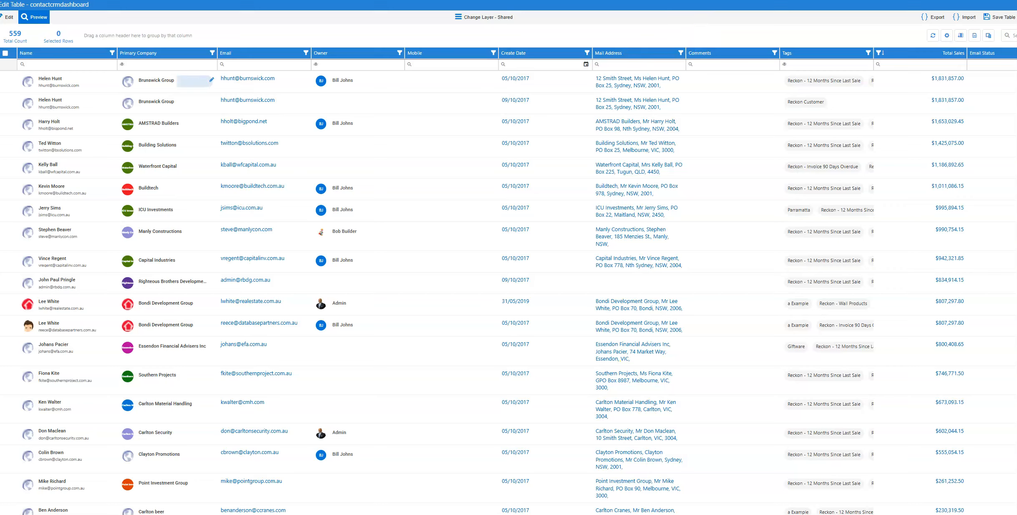
pyautogui.click(6, 19)
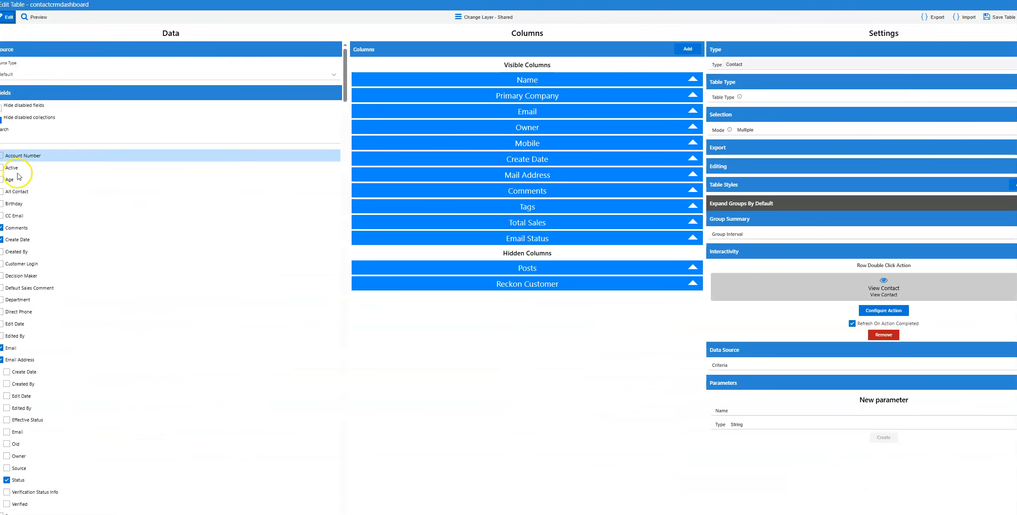
# - Search the data fields for "main"
pyautogui.moveTo(52, 227)
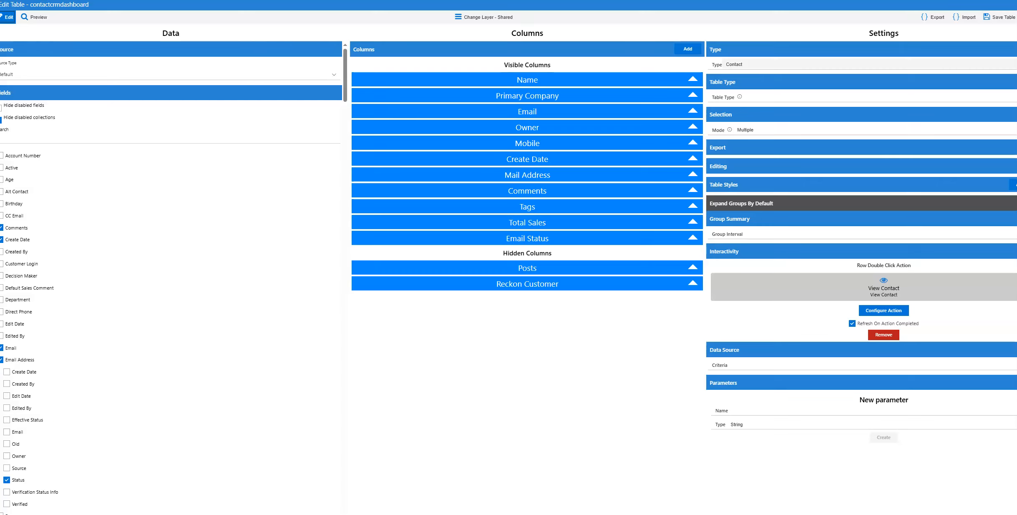
pyautogui.scroll(-10, 76, 417)
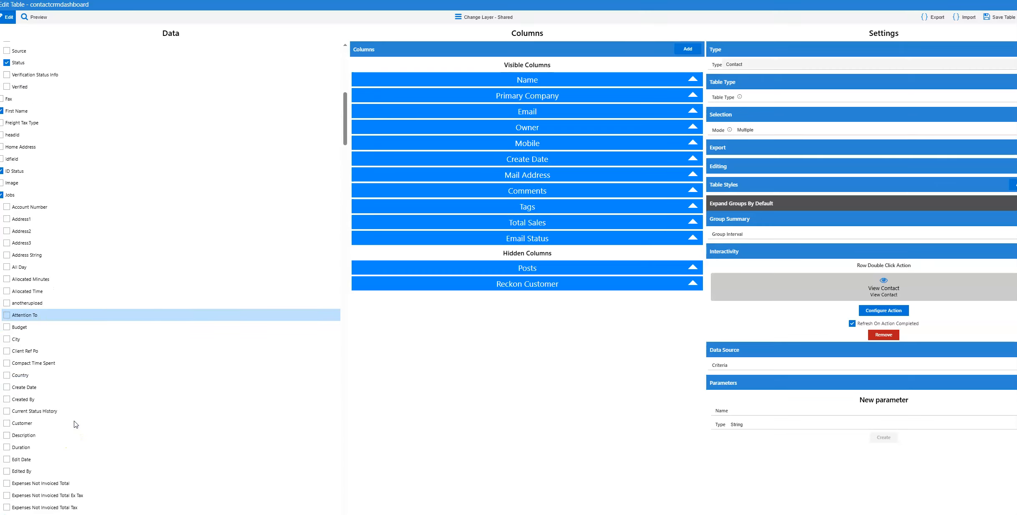
pyautogui.scroll(12, 88, 354)
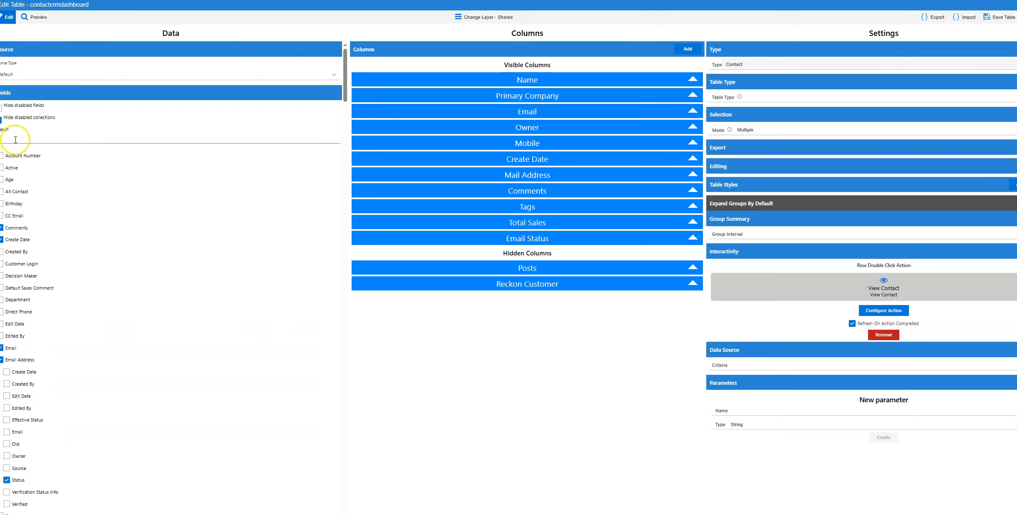
pyautogui.click(16, 139)
pyautogui.write('main')
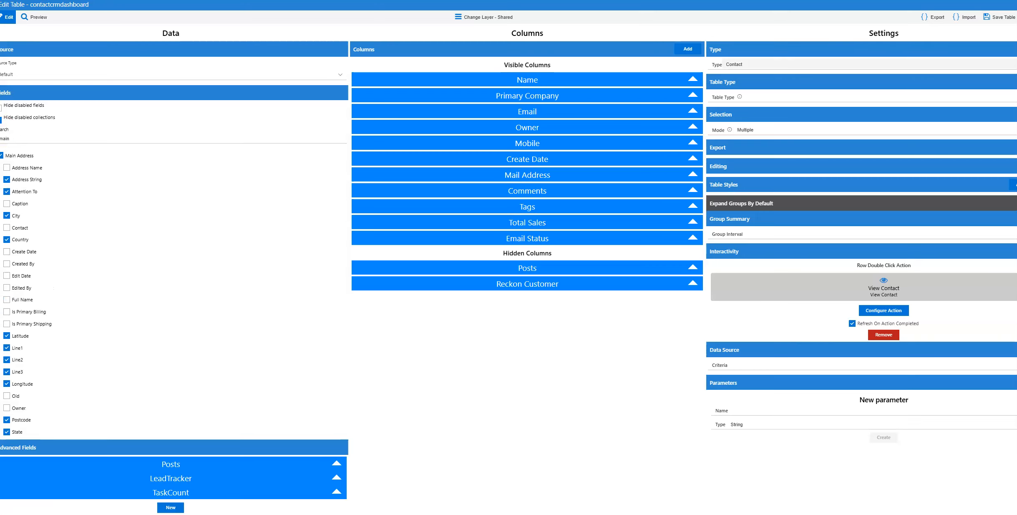
# - Add the Main Address State field as a column and place it between Tags and Total Sales
pyautogui.moveTo(37, 378)
pyautogui.click(52, 430)
pyautogui.click(526, 251)
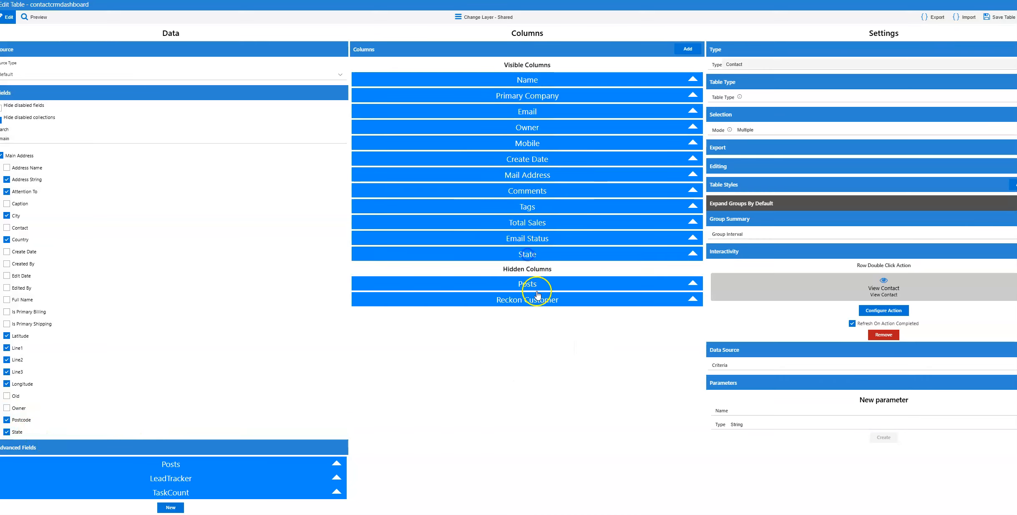
pyautogui.moveTo(540, 264); pyautogui.dragTo(524, 220)
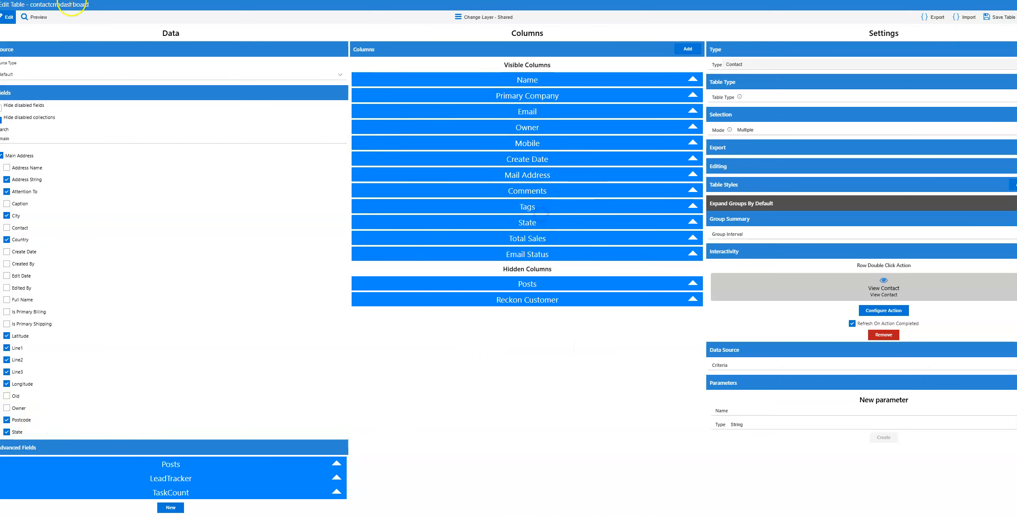
# - Save the table and leave the table editor for the Contact List View, confirming the exit
pyautogui.click(999, 17)
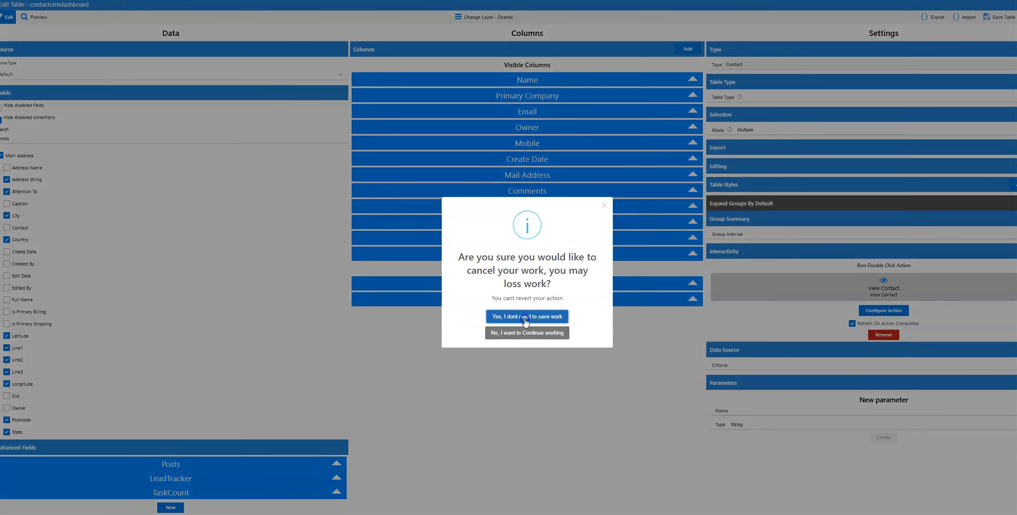
pyautogui.click(522, 315)
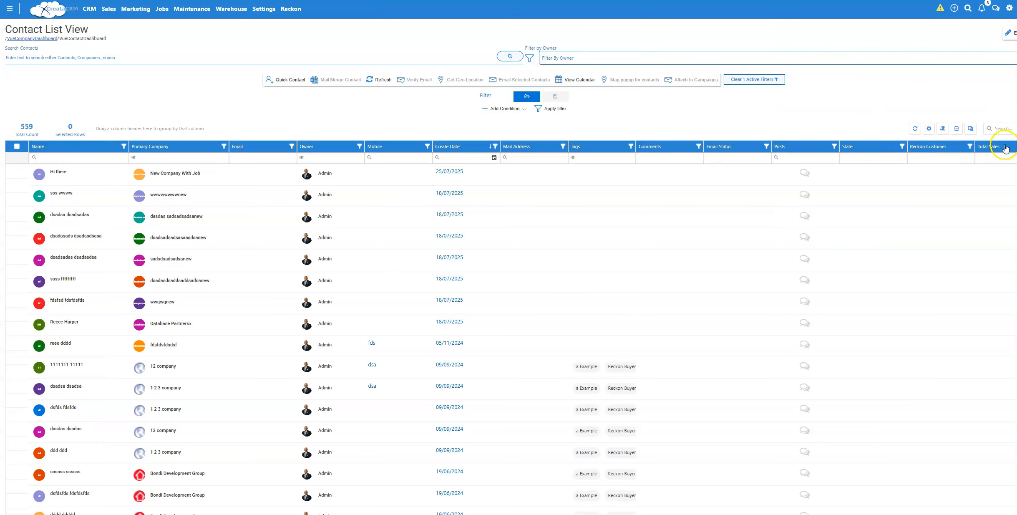
# - Group the contacts by State and move the Total Sales column in front of Reckon Customer
pyautogui.moveTo(857, 149); pyautogui.dragTo(66, 130)
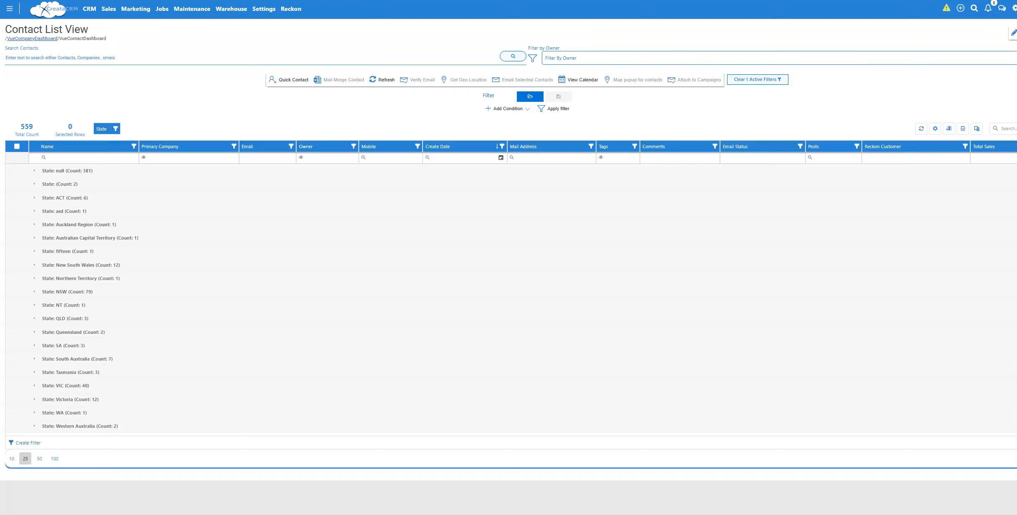
pyautogui.click(889, 146)
pyautogui.moveTo(990, 146); pyautogui.dragTo(853, 159)
# - Add a Sum summary of the group data for Total Sales, and place that column between Name and Primary Company
pyautogui.click(884, 147)
pyautogui.rightClick(884, 148)
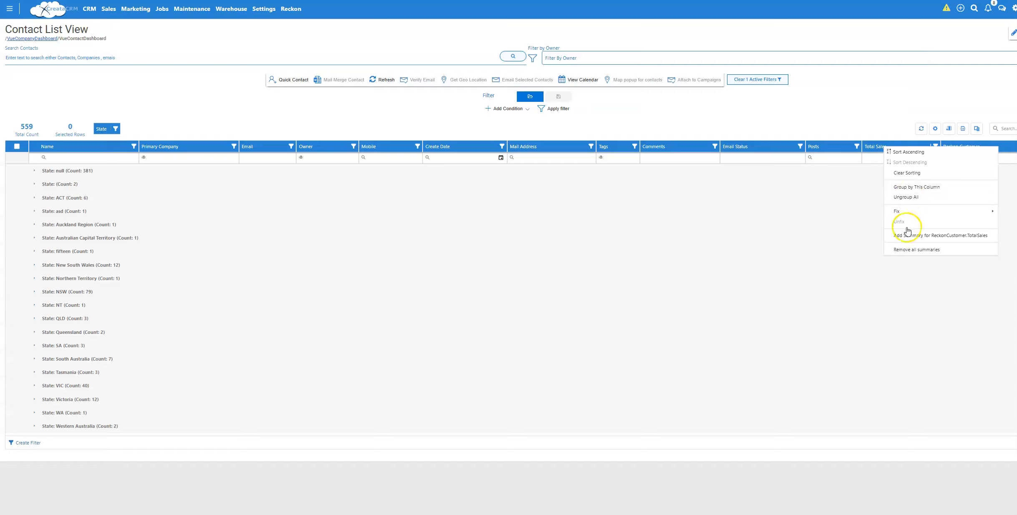
pyautogui.click(909, 238)
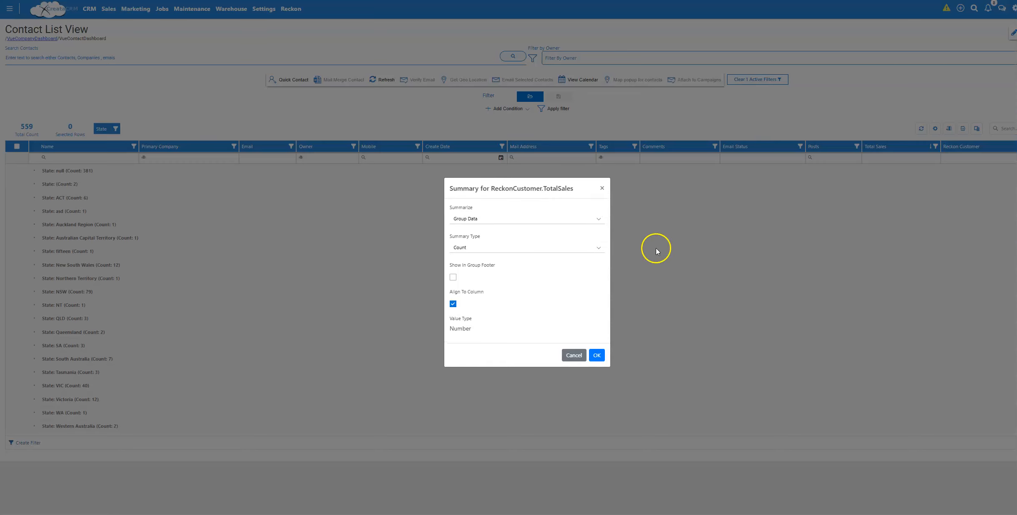
pyautogui.click(483, 245)
pyautogui.click(479, 258)
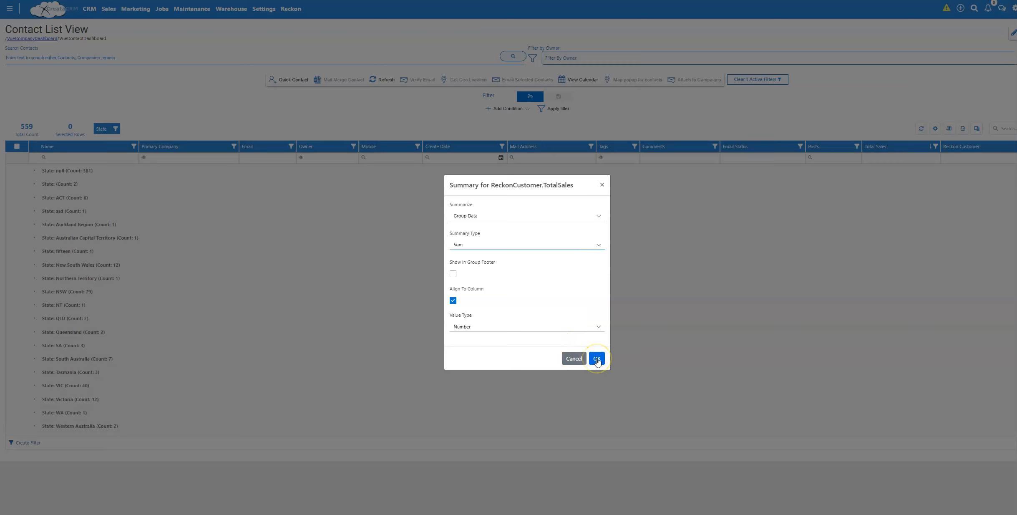
pyautogui.click(597, 358)
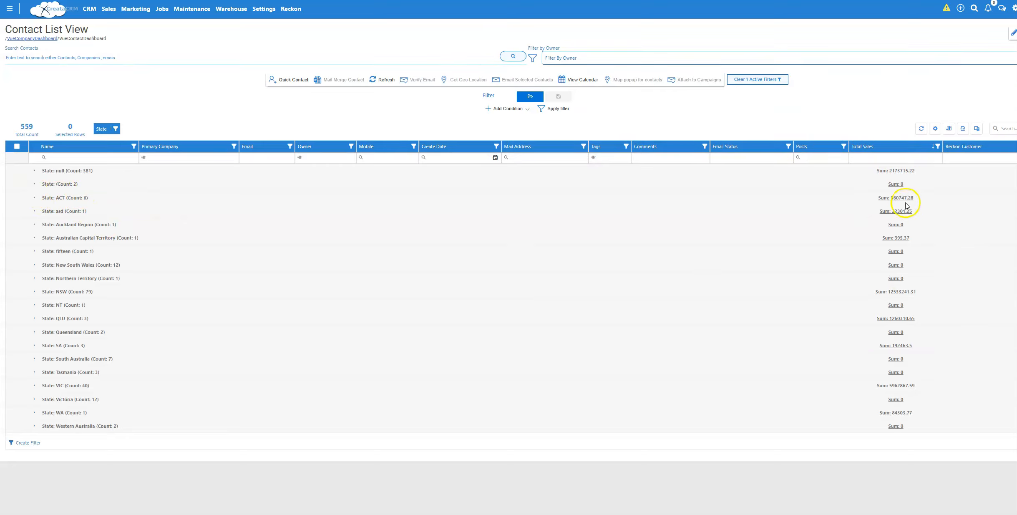
pyautogui.moveTo(893, 153); pyautogui.dragTo(156, 146)
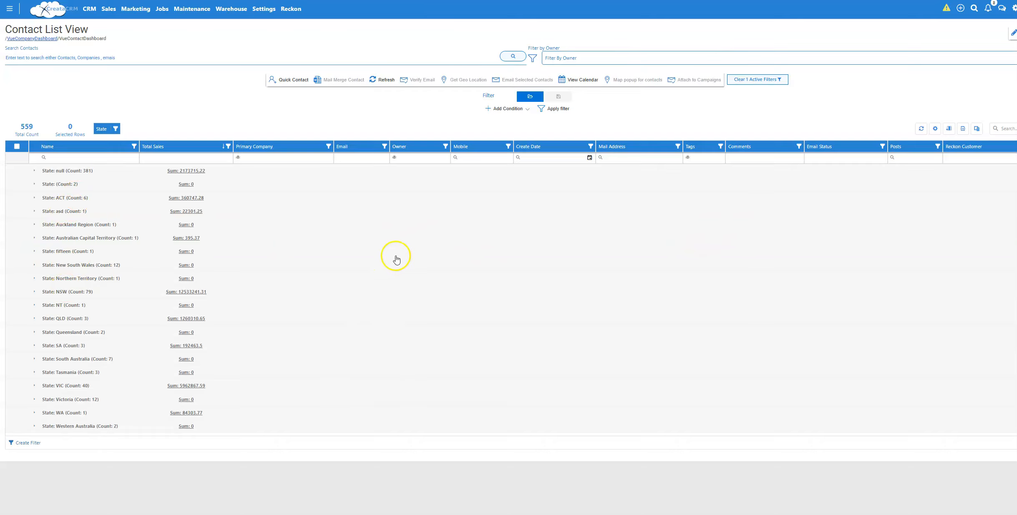
# - Open the contact table for editing and create an action column named Actions containing the Quick Call action
pyautogui.click(949, 128)
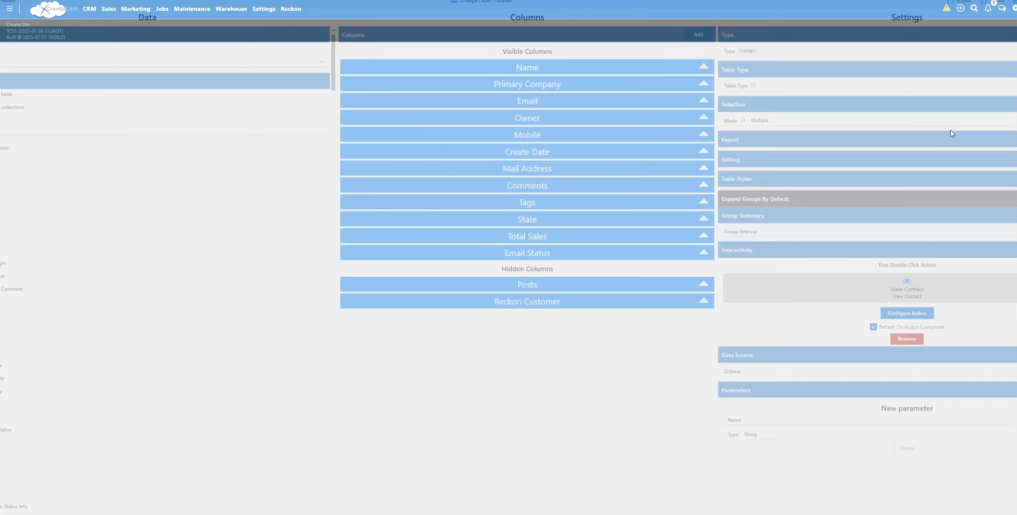
pyautogui.click(683, 50)
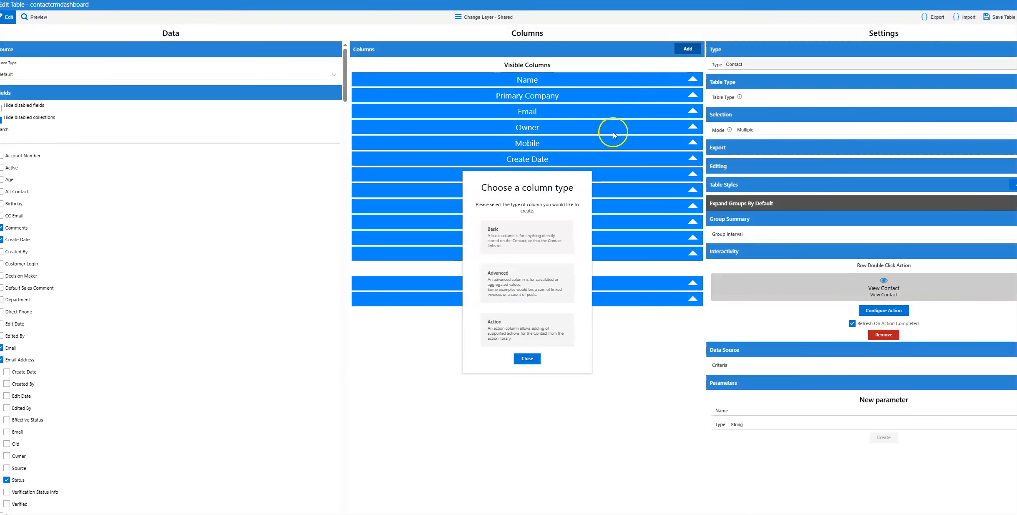
pyautogui.click(547, 336)
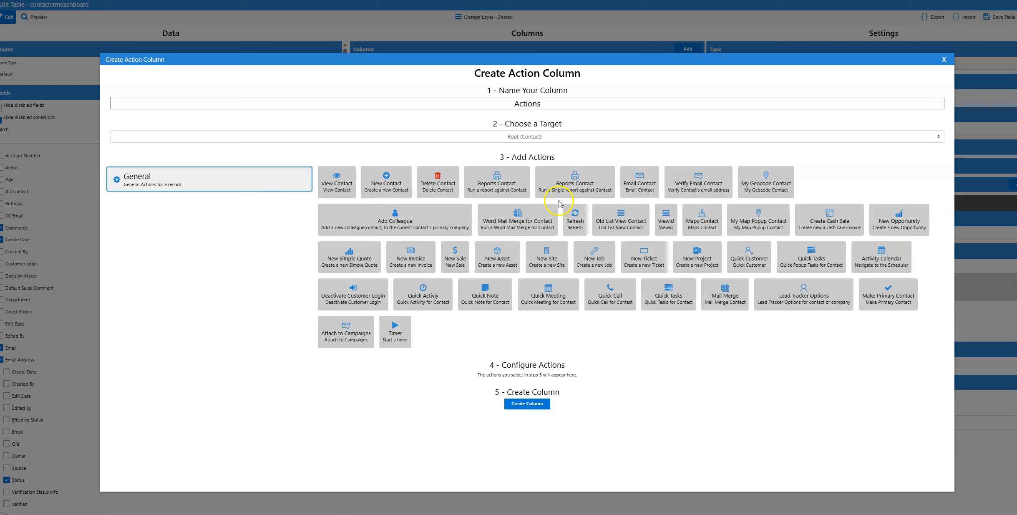
pyautogui.click(337, 183)
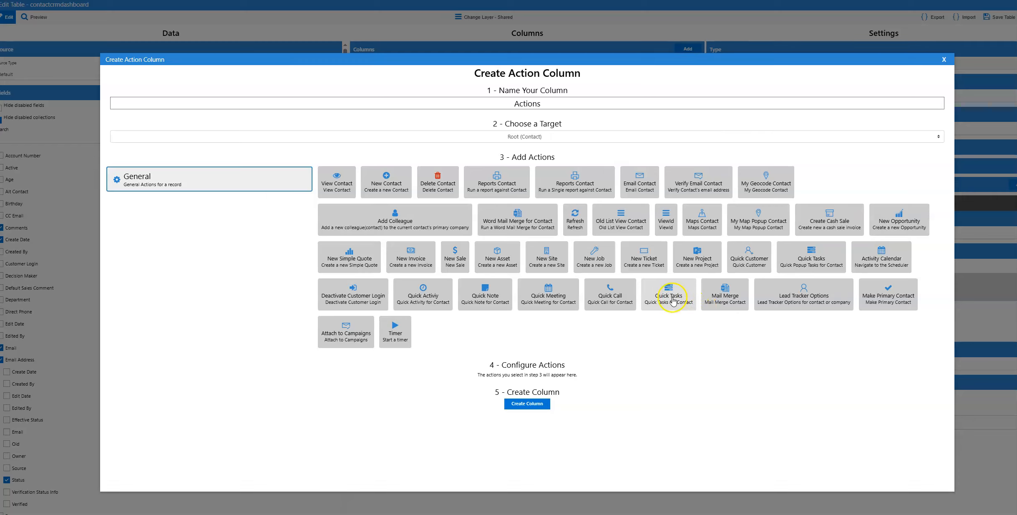
pyautogui.click(623, 297)
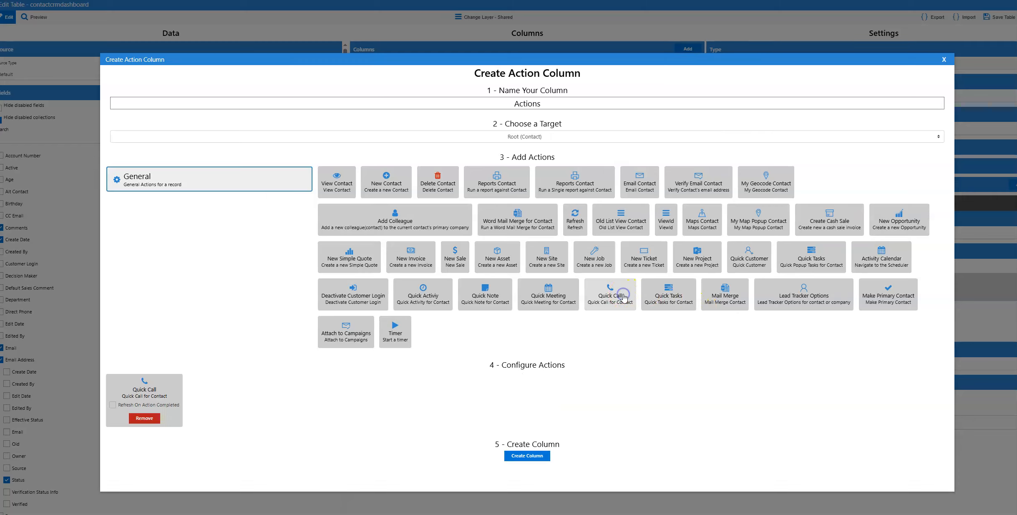
pyautogui.click(526, 456)
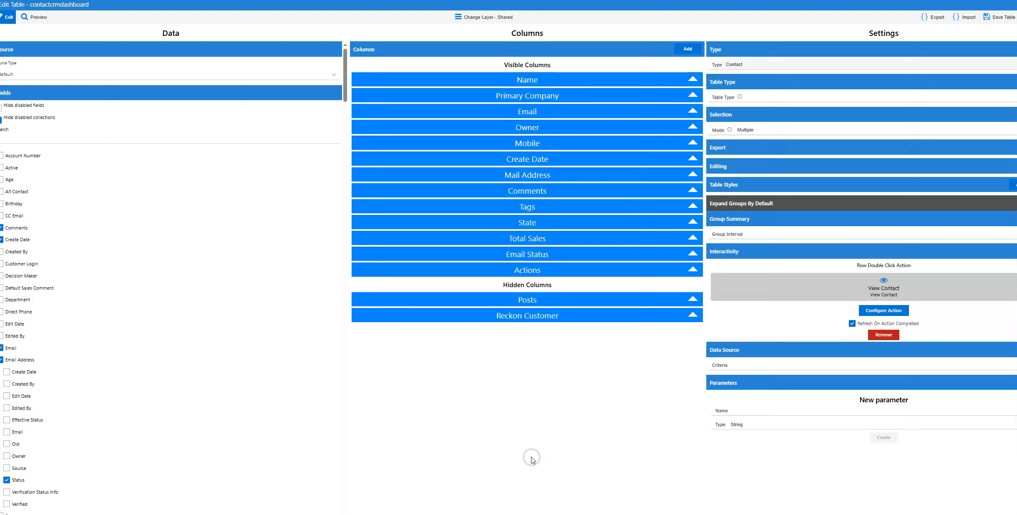
# - Add the Quick Tasks action to the Actions column, and preview the table with that column moved between Tags and State
pyautogui.click(538, 273)
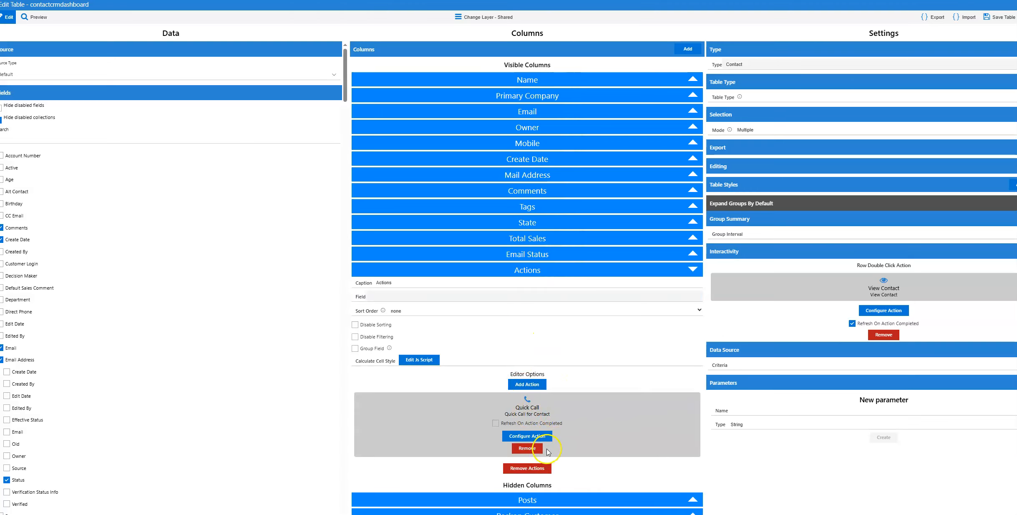
pyautogui.click(541, 386)
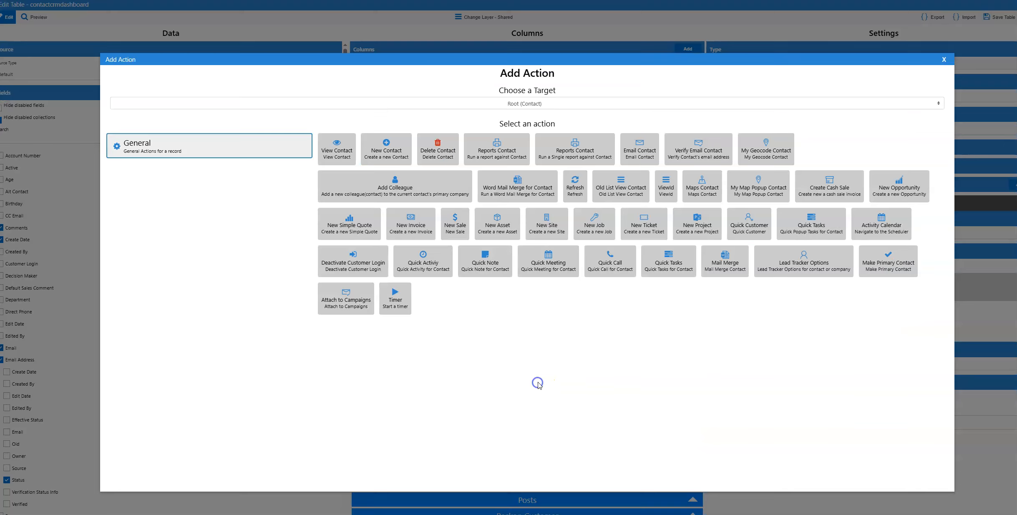
pyautogui.click(664, 275)
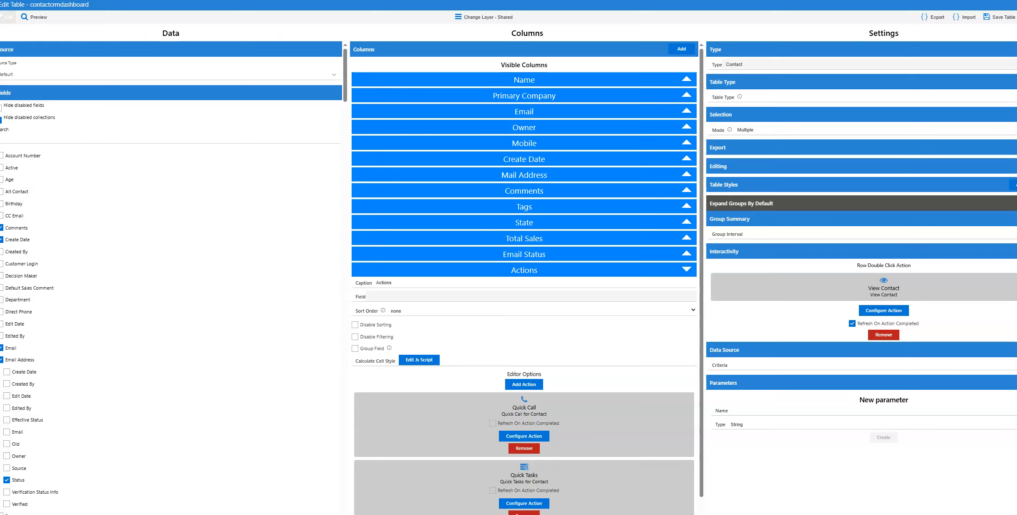
pyautogui.click(36, 17)
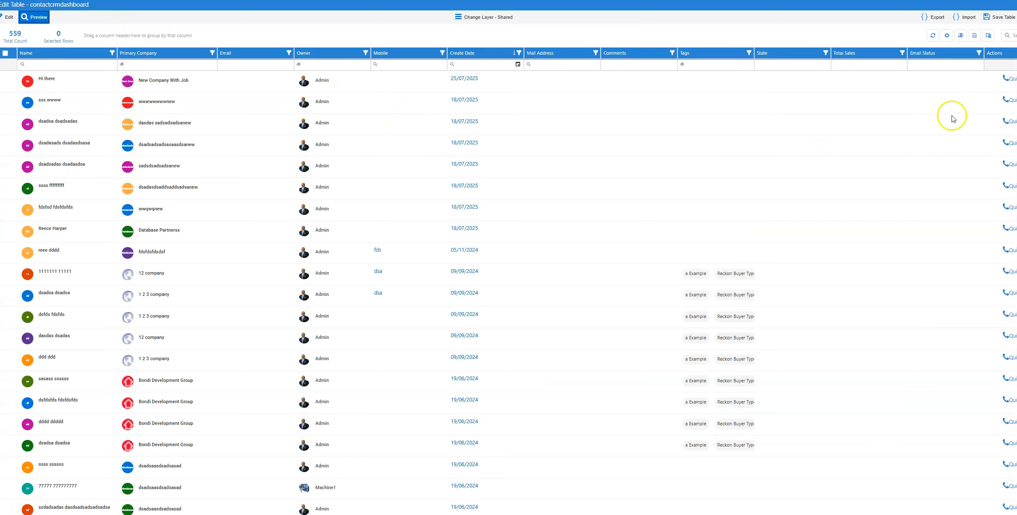
pyautogui.moveTo(994, 52); pyautogui.dragTo(706, 104)
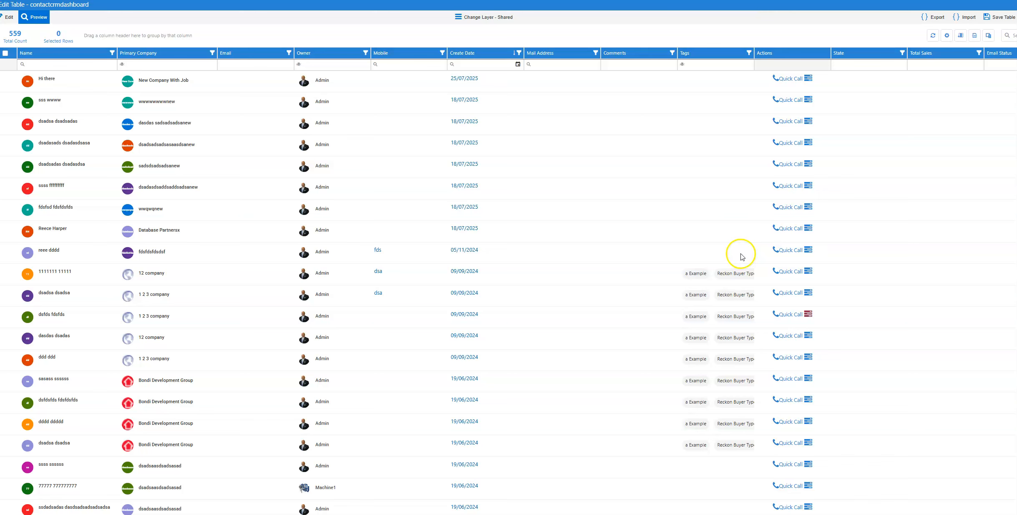
# - Save the table and leave the table editor, confirming the exit
pyautogui.click(1000, 19)
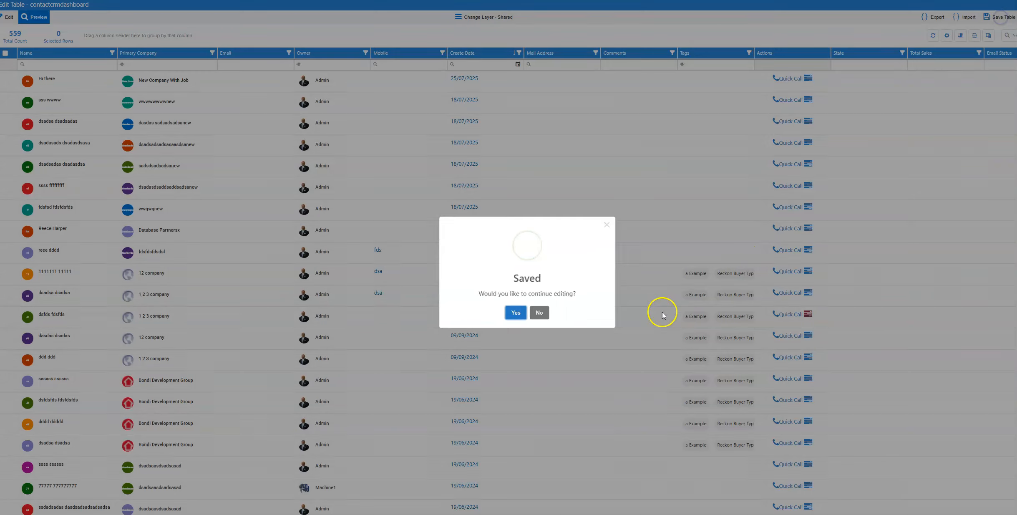
pyautogui.click(515, 311)
pyautogui.click(1013, 5)
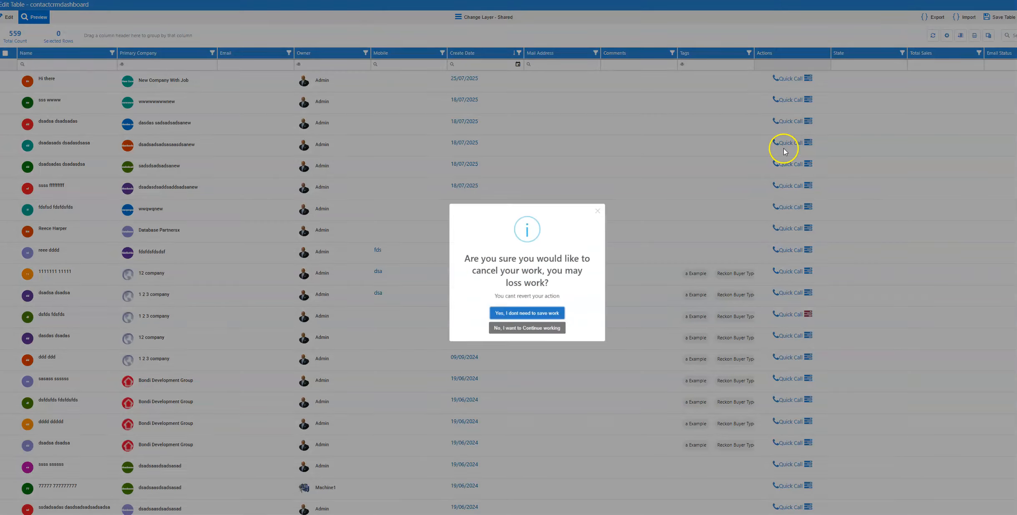
pyautogui.click(555, 316)
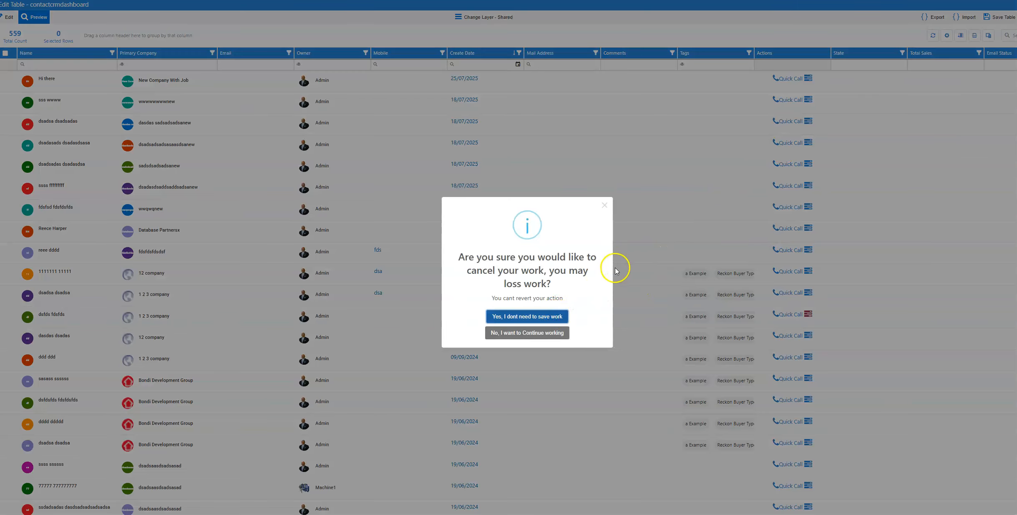
# - Remove the State grouping by placing State back as a column between Name and Total Sales
pyautogui.moveTo(122, 131); pyautogui.dragTo(140, 149)
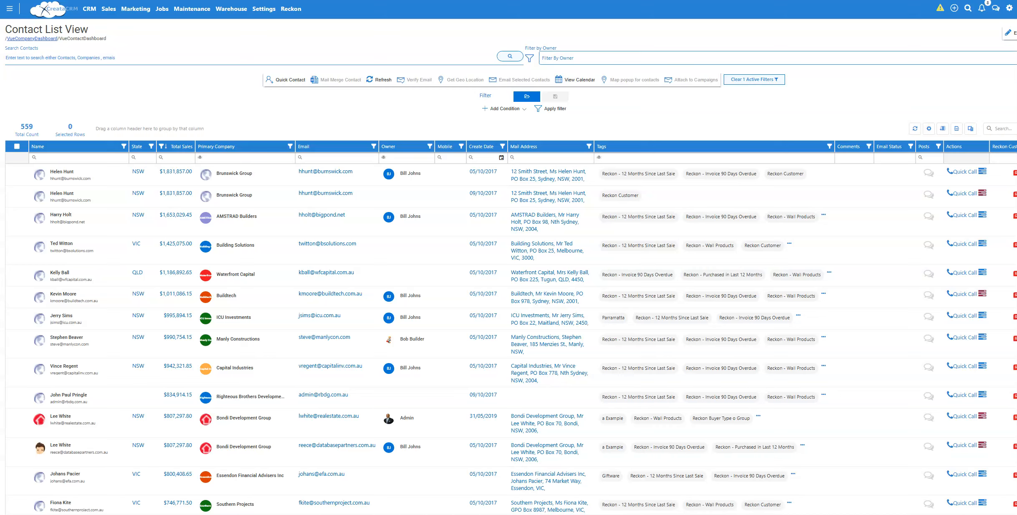
# - Reopen the contact table for editing, stop hiding disabled collections, and search the data fields for "act"
pyautogui.click(943, 129)
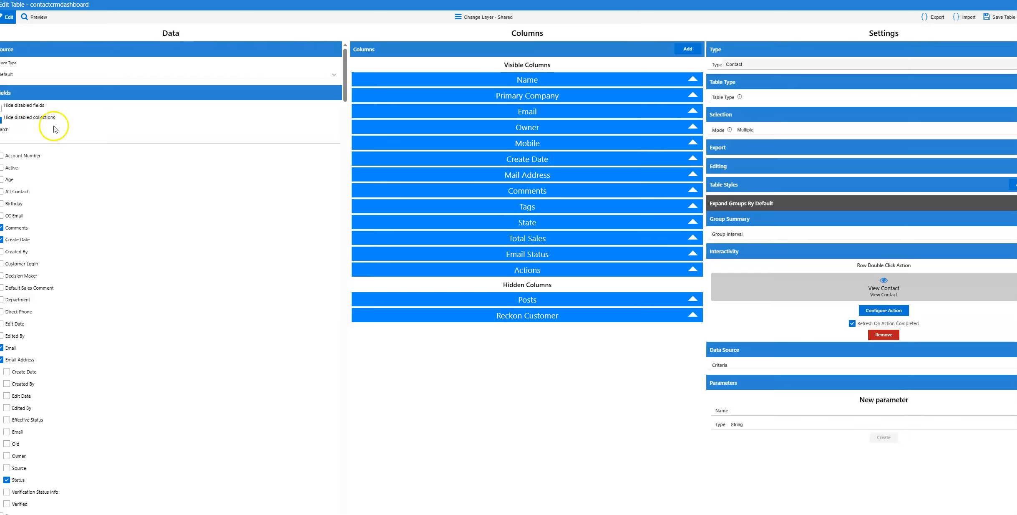
pyautogui.click(2, 119)
pyautogui.click(7, 132)
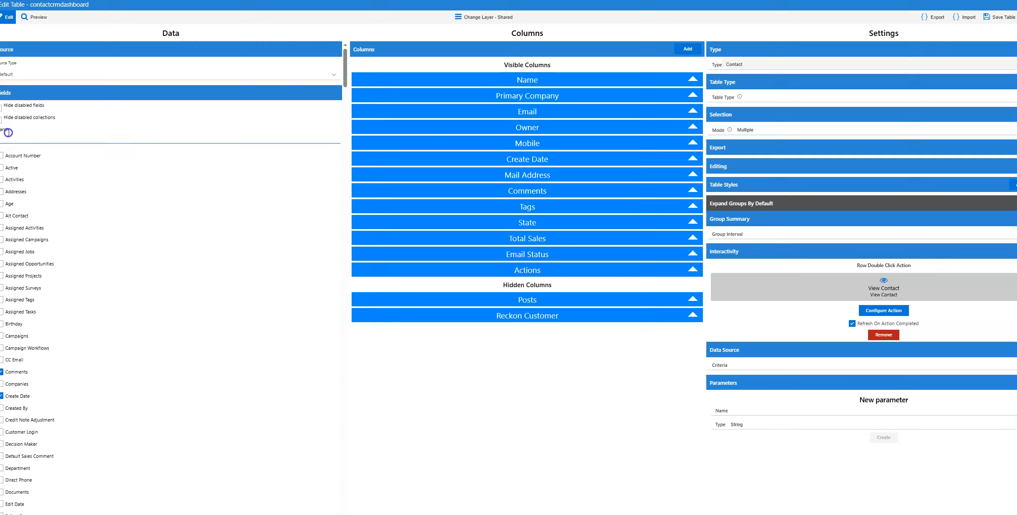
pyautogui.write('act')
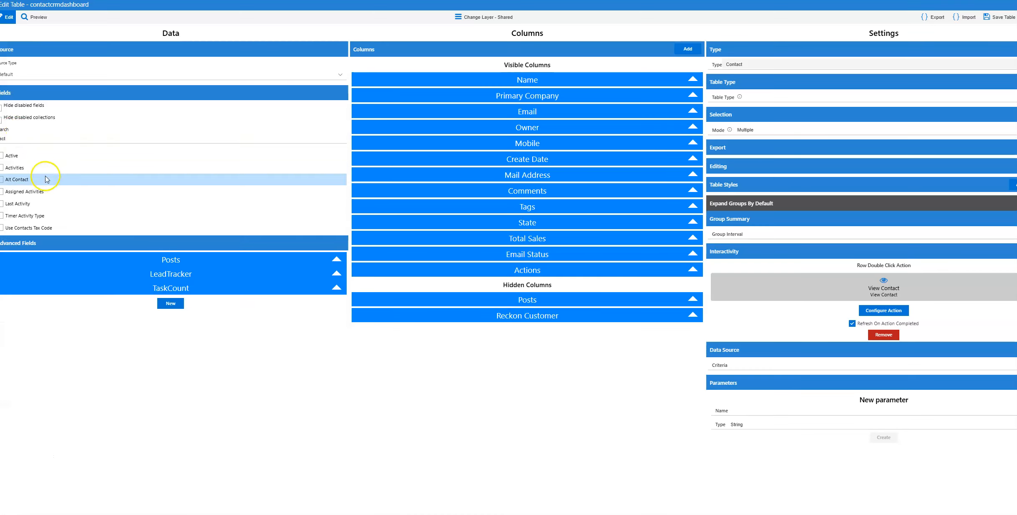
# - Enable the Activities collection together with its Subject field
pyautogui.click(1, 167)
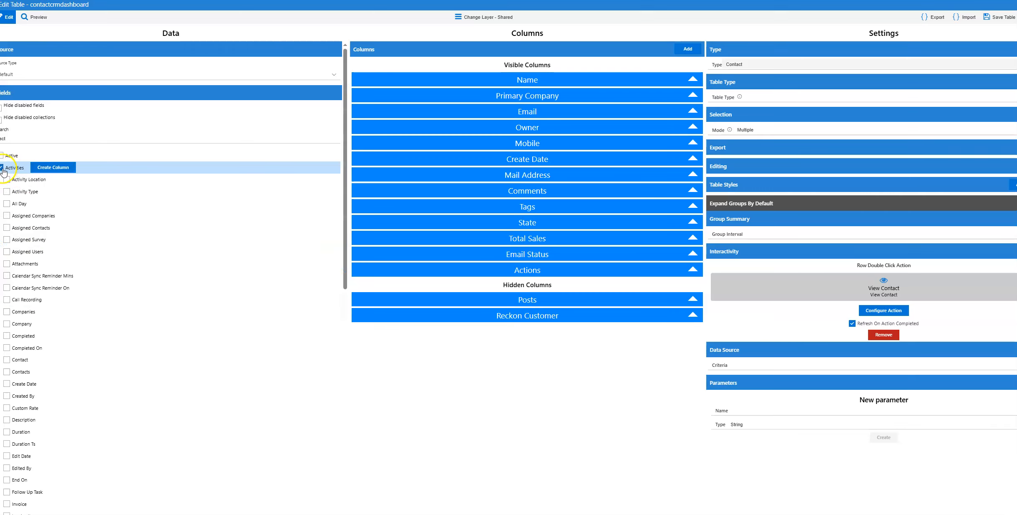
pyautogui.scroll(-6, 59, 215)
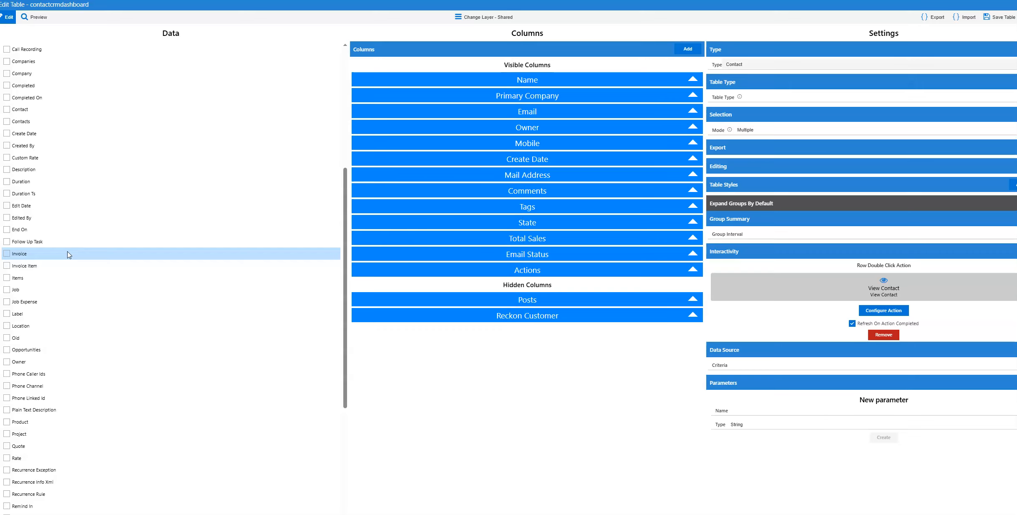
pyautogui.scroll(2, 39, 182)
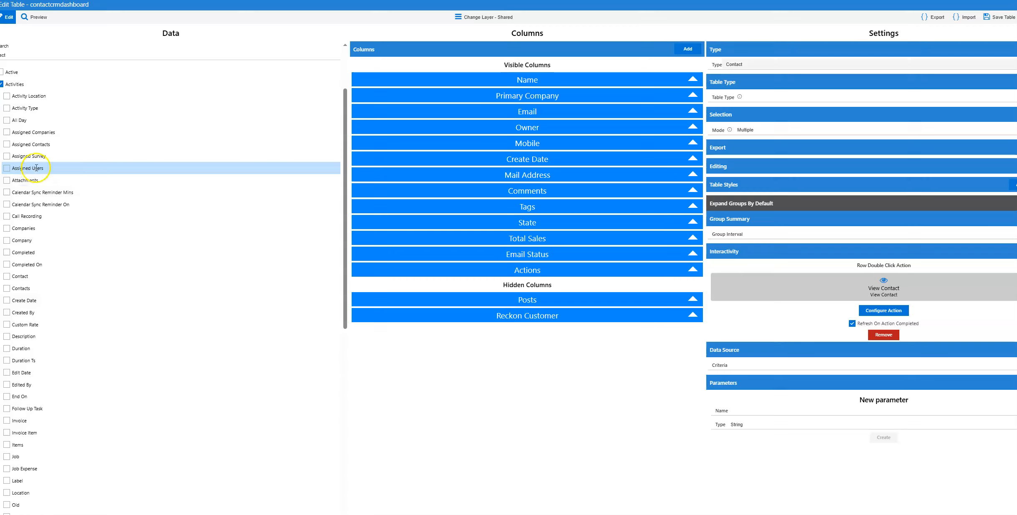
pyautogui.scroll(-3, 39, 177)
pyautogui.scroll(-5, 40, 178)
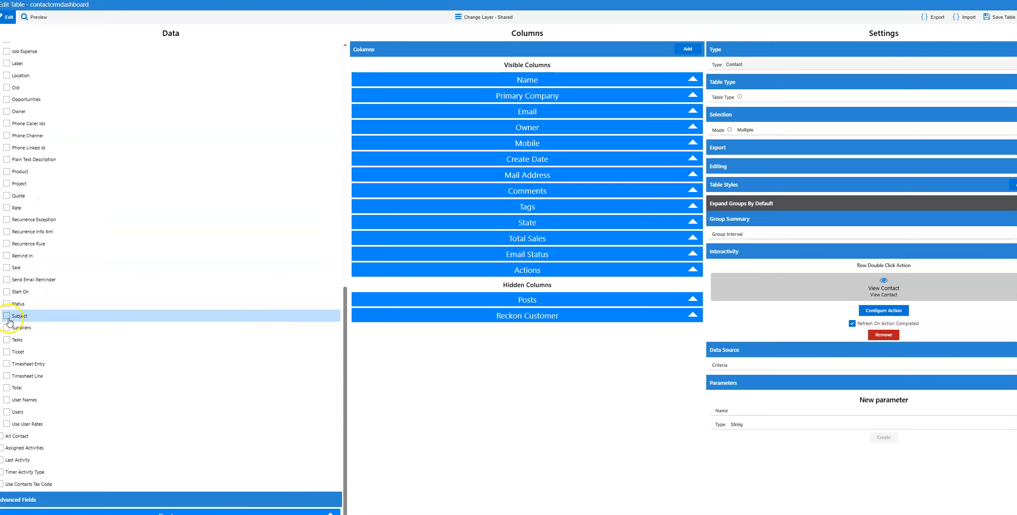
pyautogui.scroll(8, 79, 321)
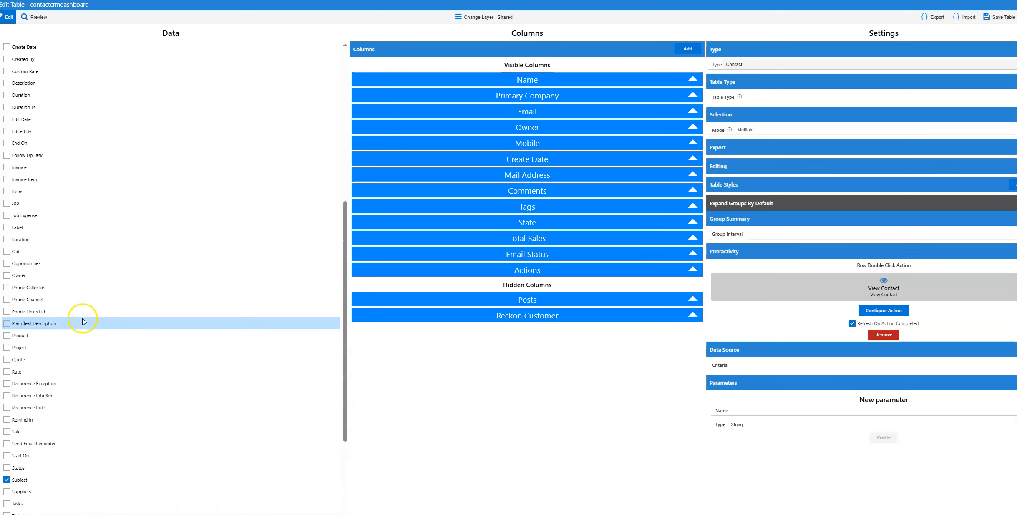
pyautogui.scroll(4, 85, 310)
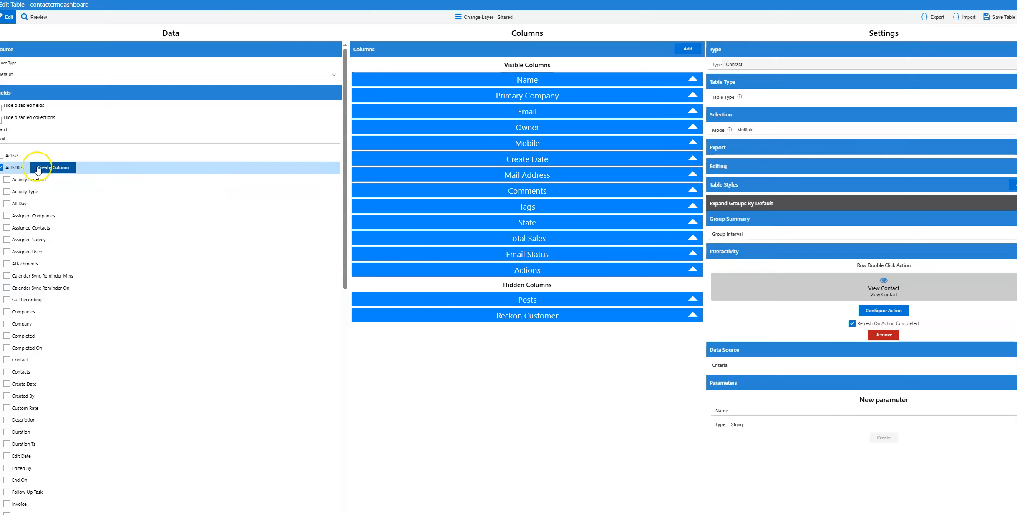
# - Create an Activities column using the Collection cell editor and review the column's settings
pyautogui.click(45, 168)
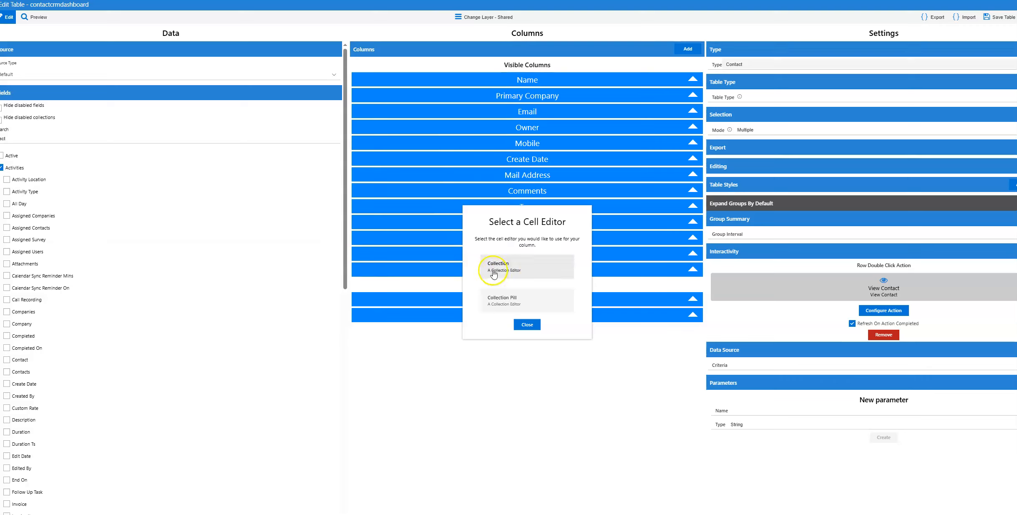
pyautogui.click(507, 273)
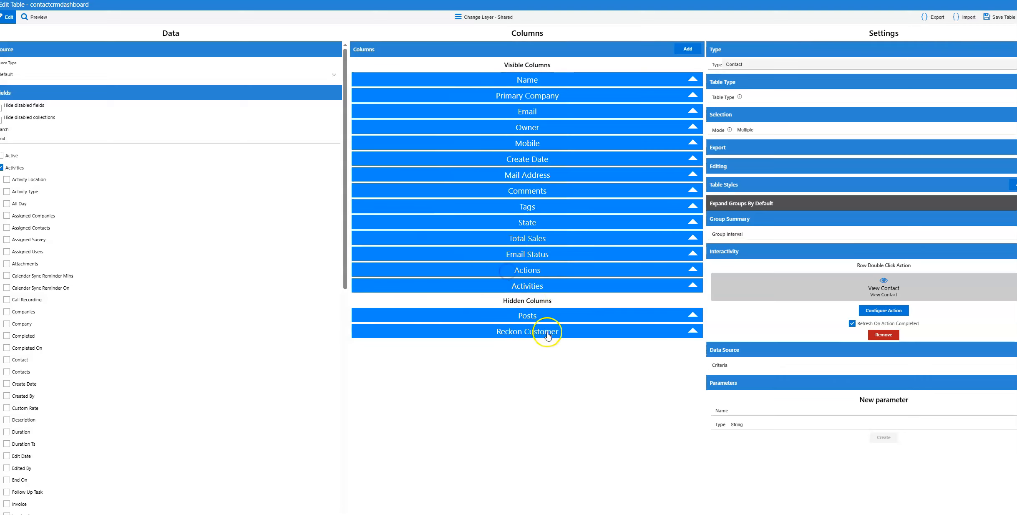
pyautogui.click(560, 285)
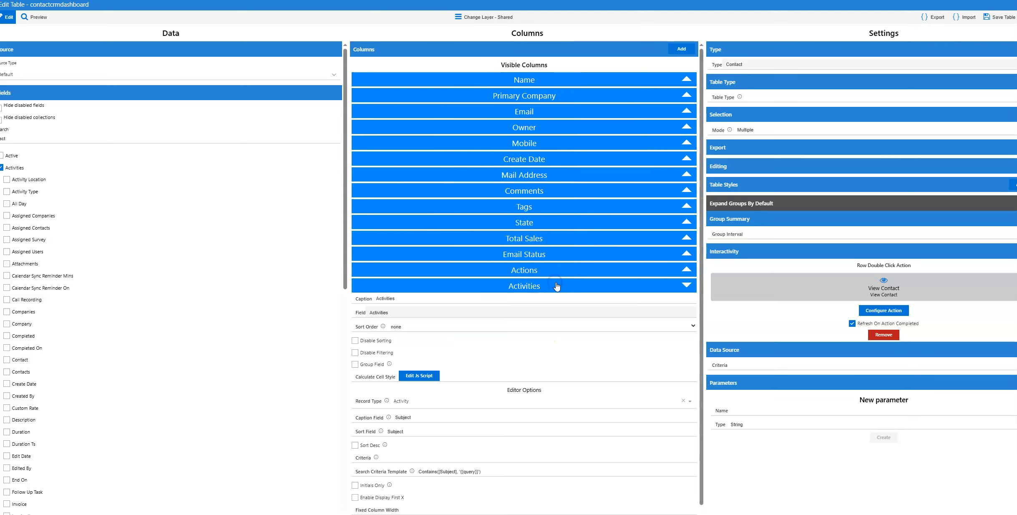
pyautogui.scroll(-1, 552, 291)
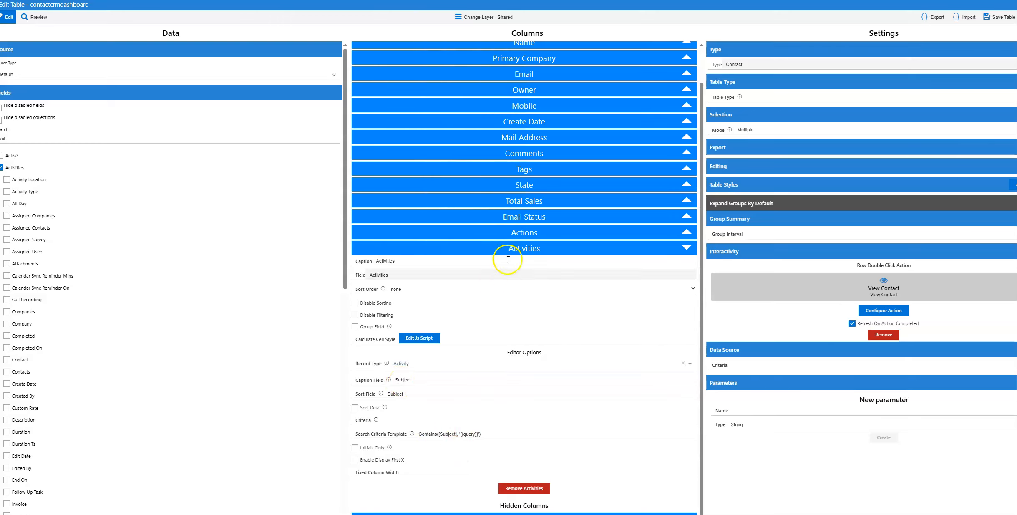
pyautogui.click(517, 248)
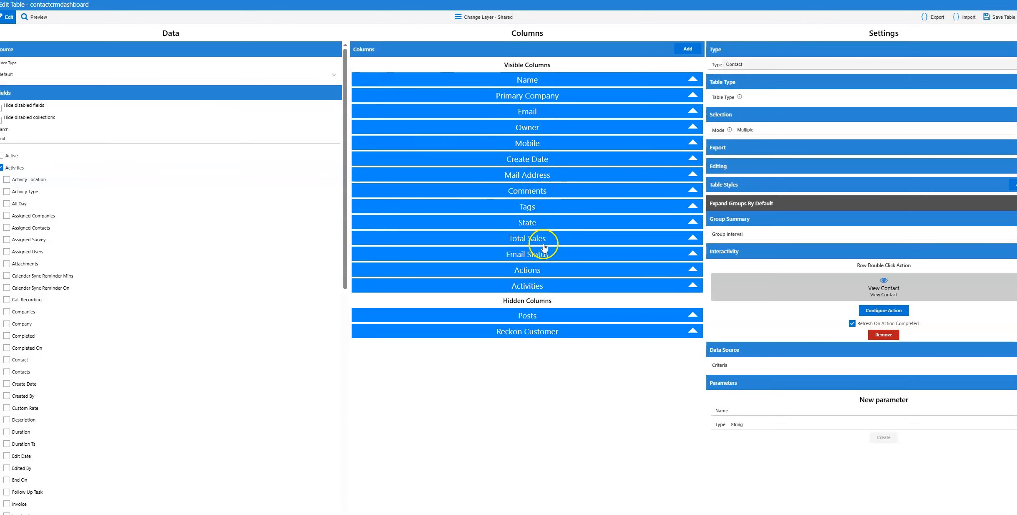
# - Move the Activities column directly after Name and preview the resulting table layout
pyautogui.moveTo(527, 286); pyautogui.dragTo(556, 102)
pyautogui.click(39, 16)
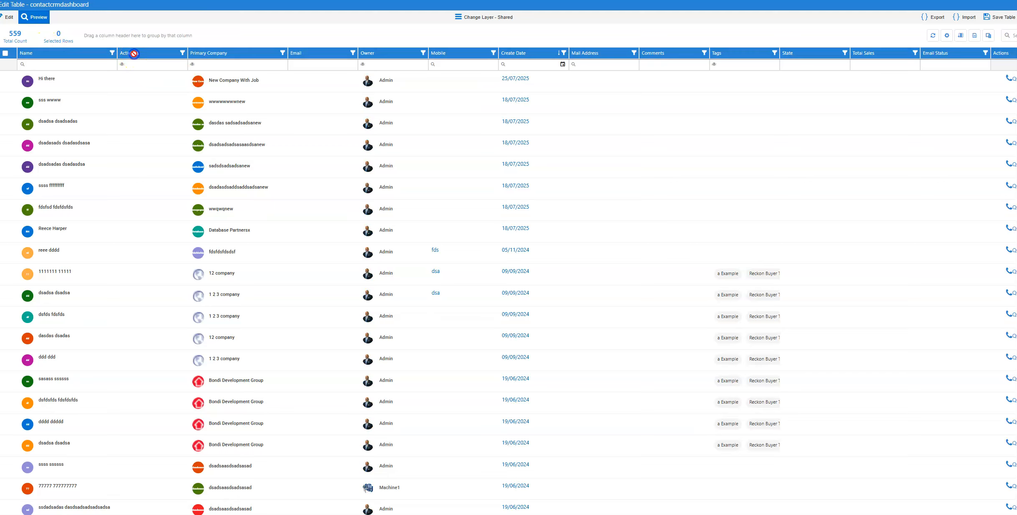
pyautogui.click(7, 18)
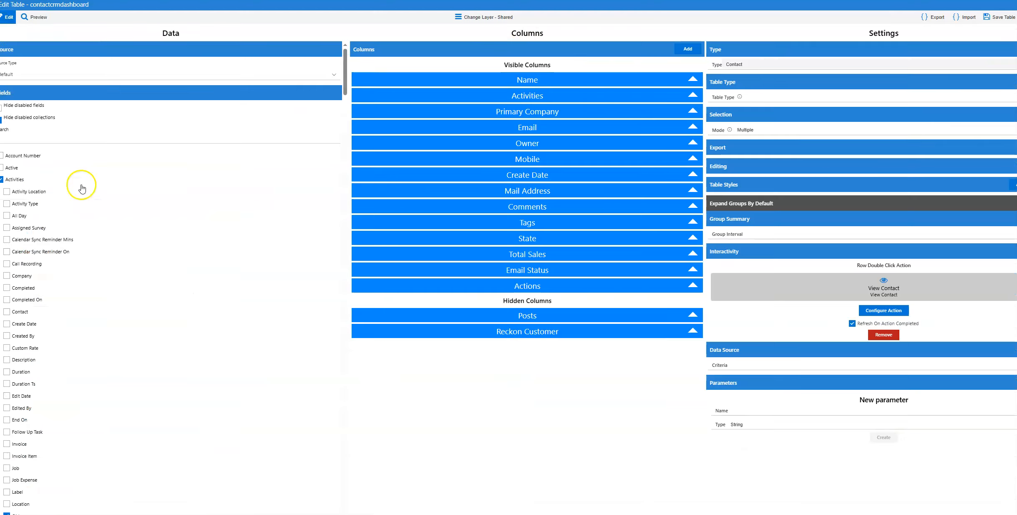
# - Save the contact table and exit the table editor back to the contact list
pyautogui.click(1003, 18)
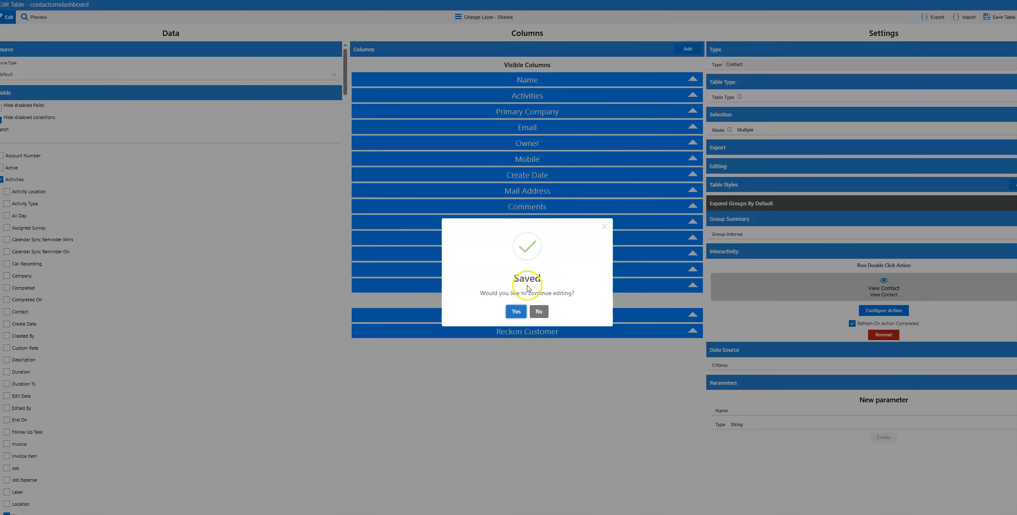
pyautogui.click(515, 306)
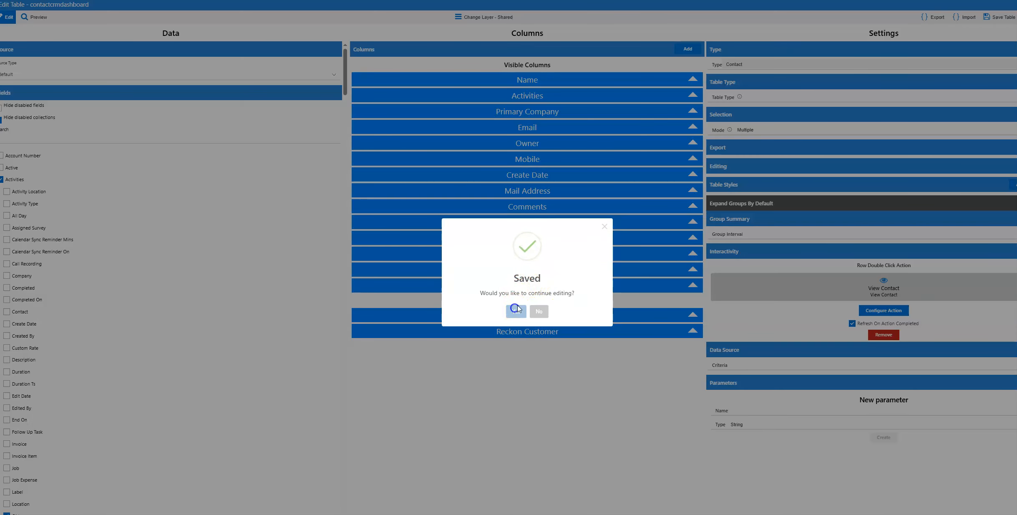
pyautogui.click(1015, 4)
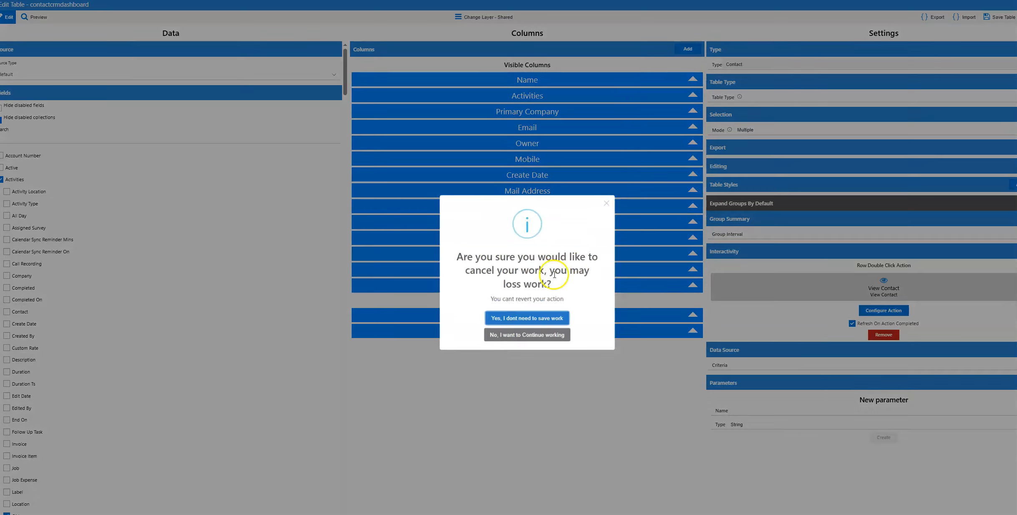
pyautogui.click(532, 314)
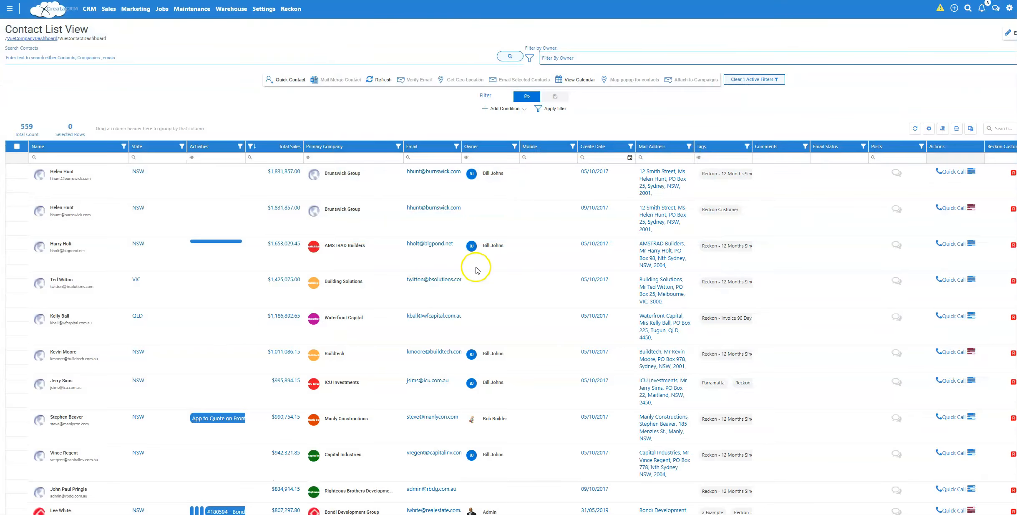
# - Open a subjectless activity from a Bondi Development Group contact's row and save its subject as "eeeeeeeee"
pyautogui.scroll(-5, 472, 265)
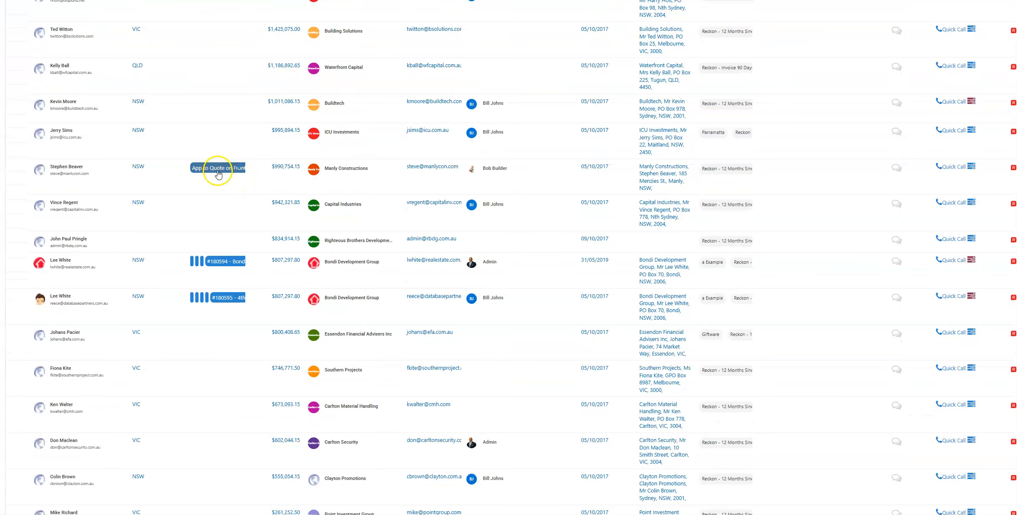
pyautogui.click(192, 298)
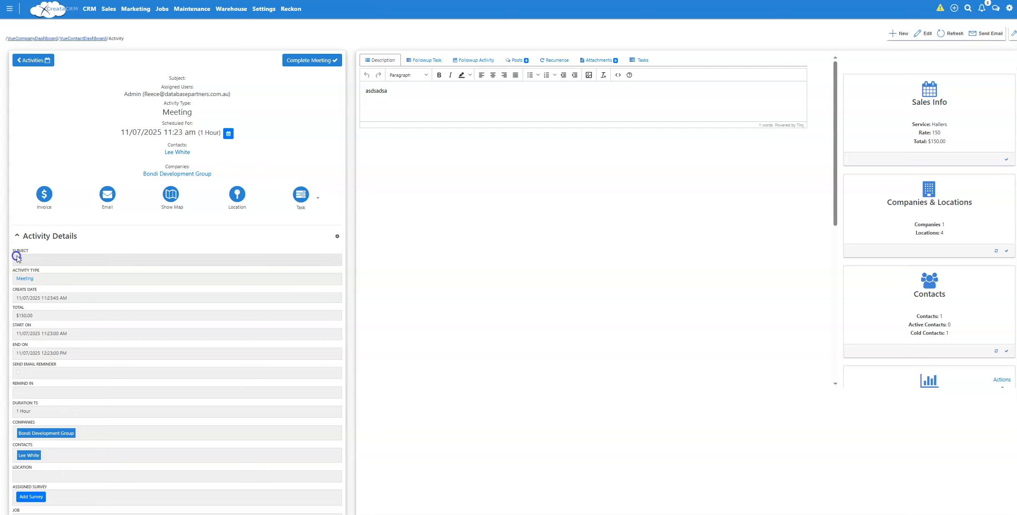
pyautogui.click(19, 258)
pyautogui.write('eeeeeeee')
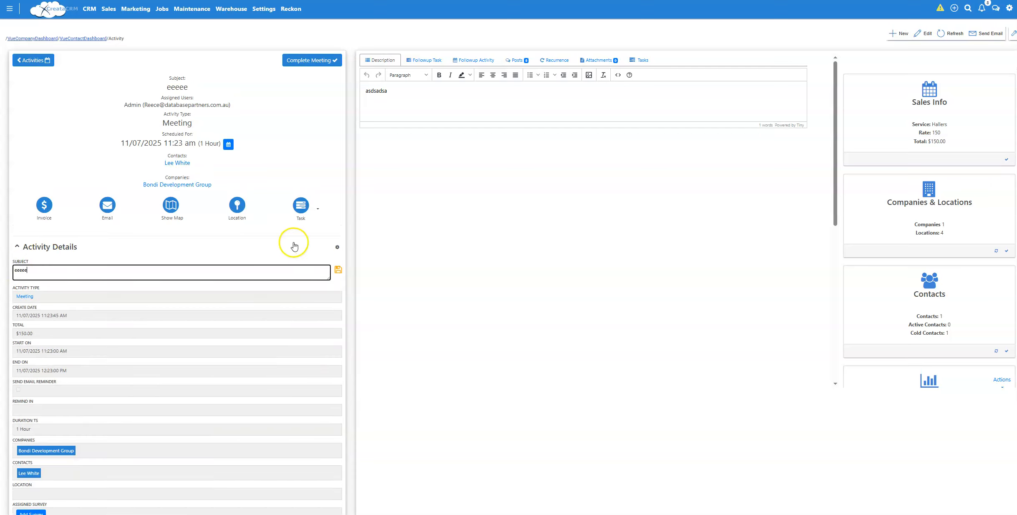
pyautogui.click(338, 269)
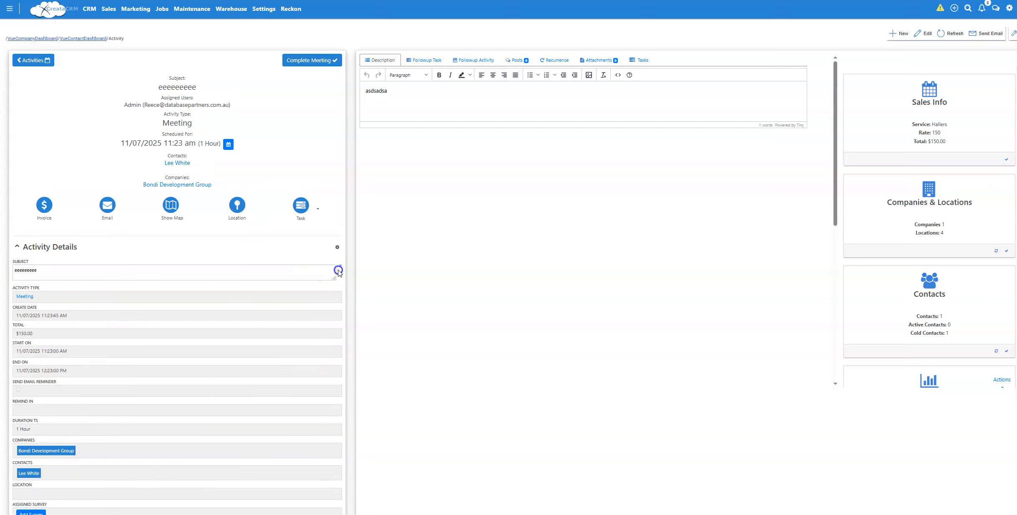
# - Return to the contact list and examine how the Activities column displays its entries
pyautogui.click(72, 38)
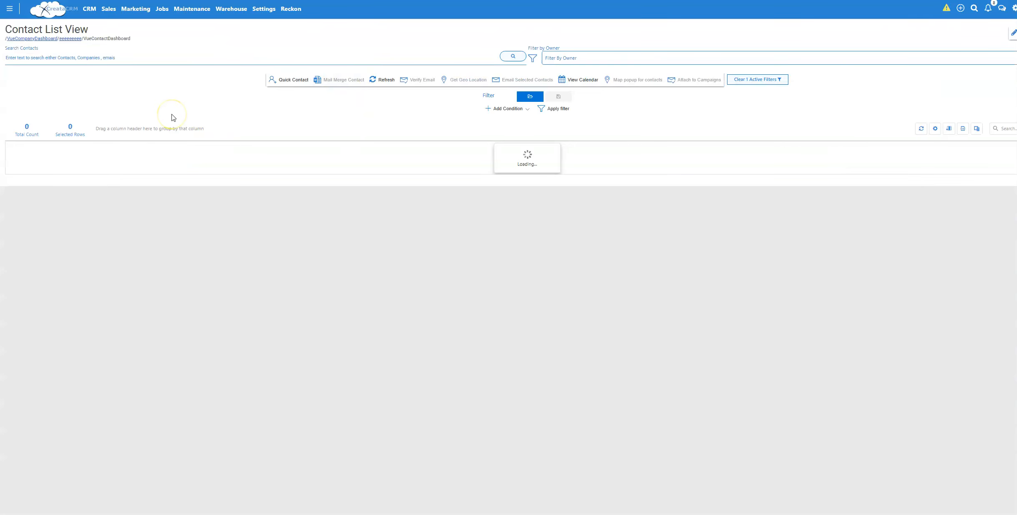
pyautogui.scroll(-3, 170, 114)
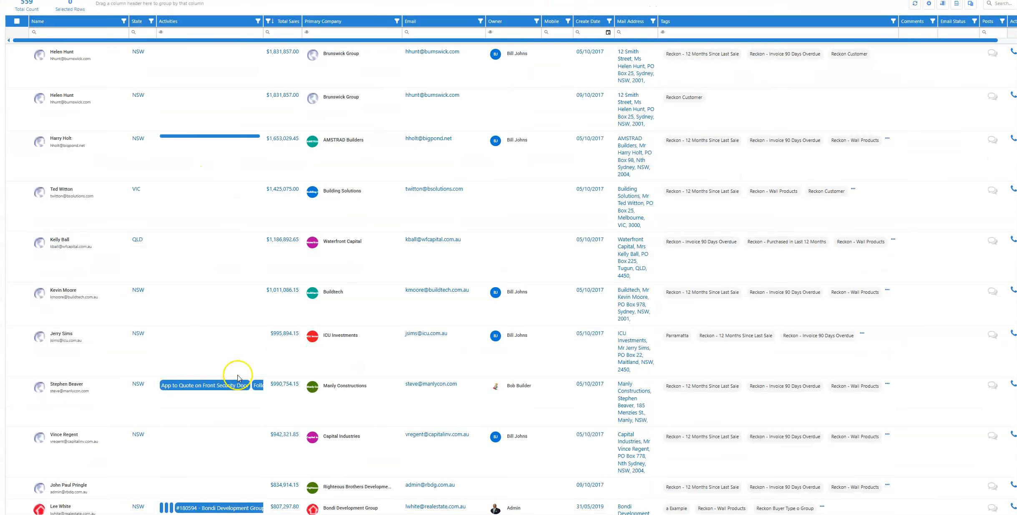
pyautogui.scroll(2, 223, 375)
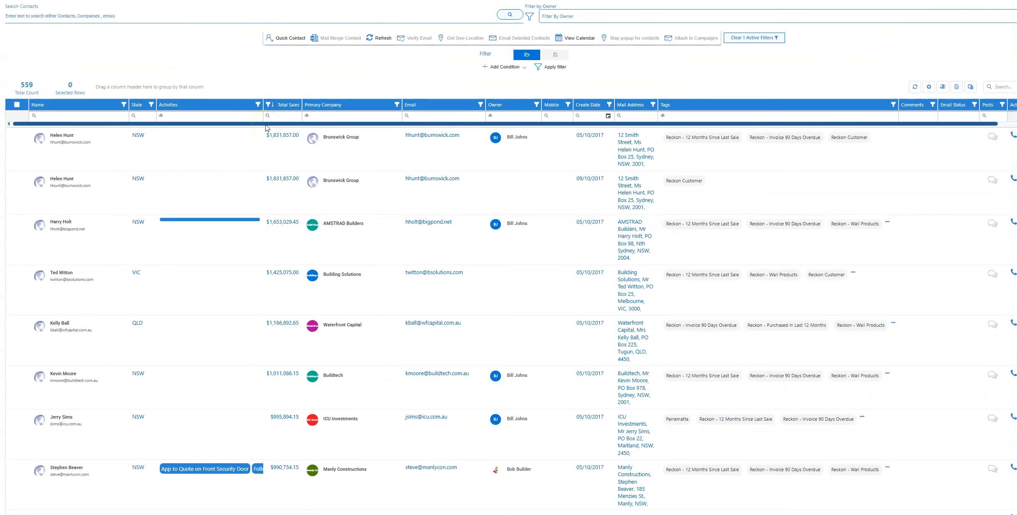
pyautogui.moveTo(353, 124); pyautogui.dragTo(149, 144)
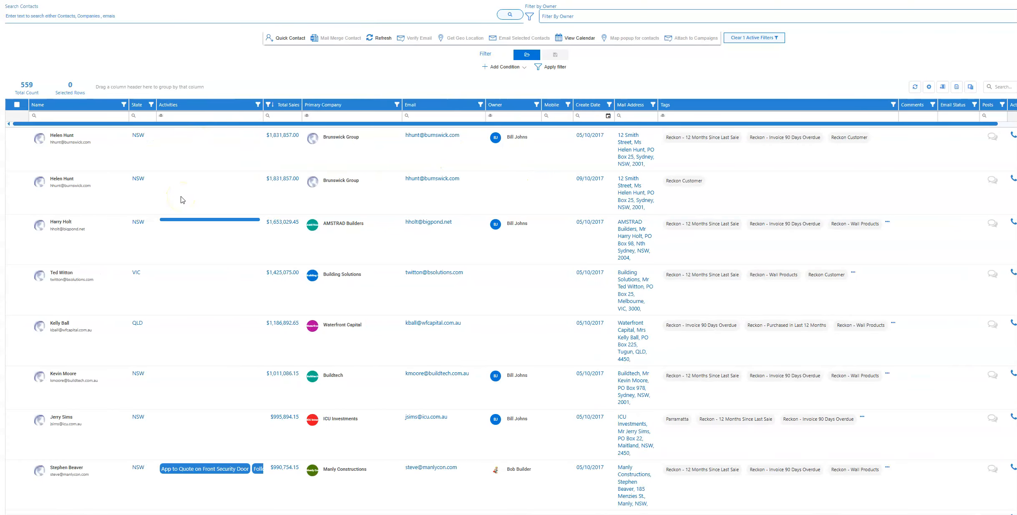
# - Set the Activities column's fixed width to 500px, saving the table and leaving the editor
pyautogui.click(943, 90)
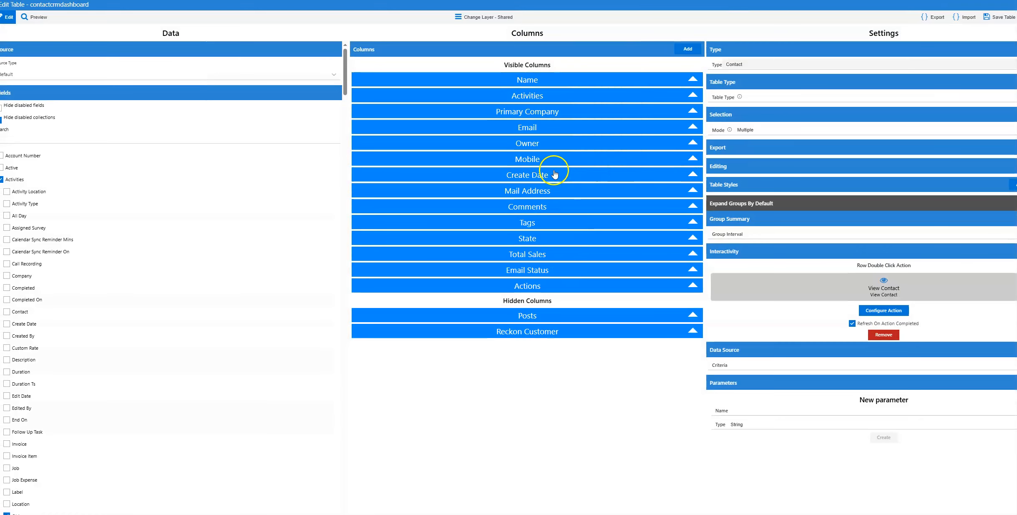
pyautogui.click(541, 96)
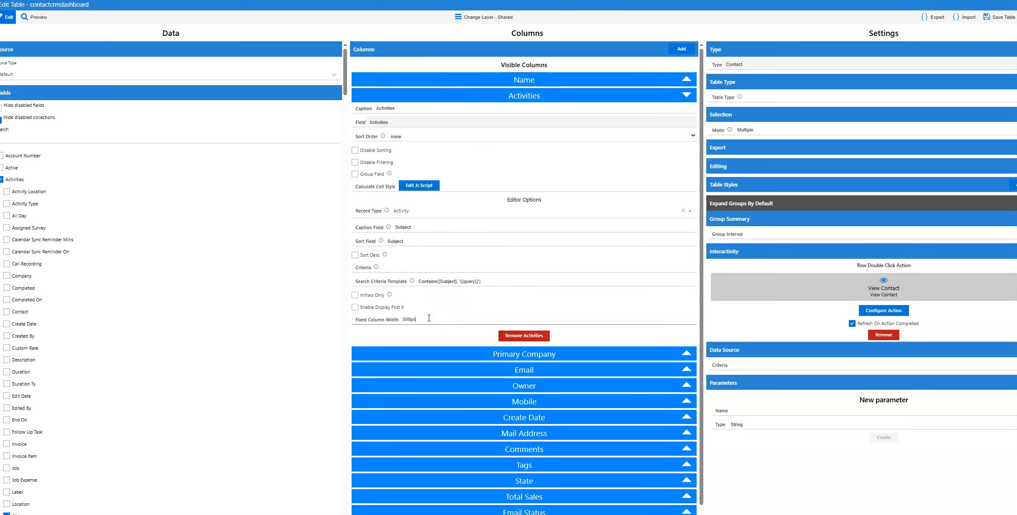
pyautogui.click(996, 18)
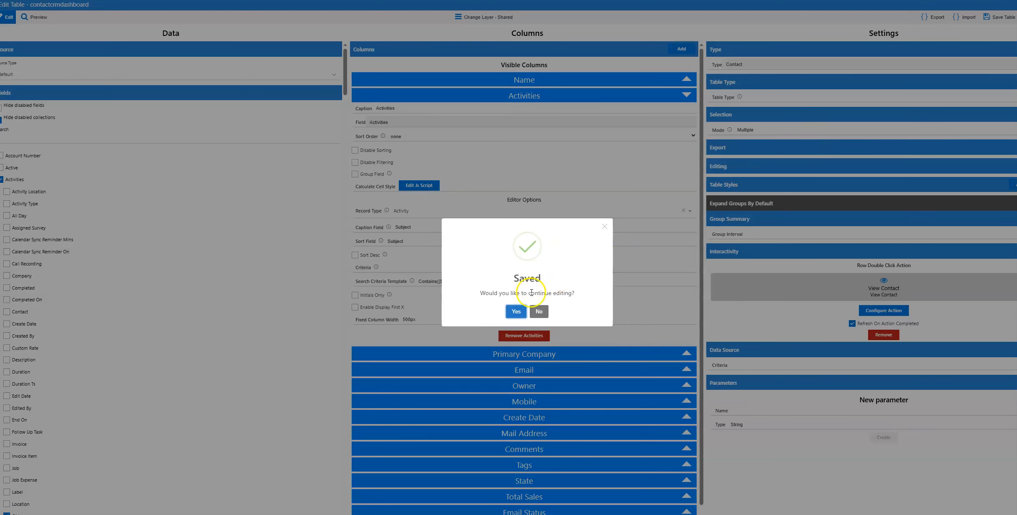
pyautogui.click(514, 311)
pyautogui.click(648, 229)
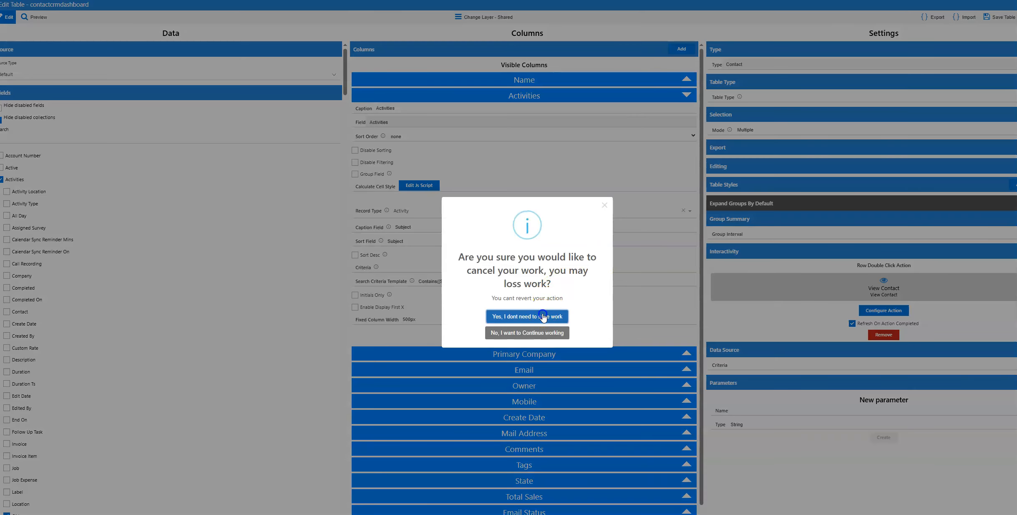
pyautogui.click(564, 312)
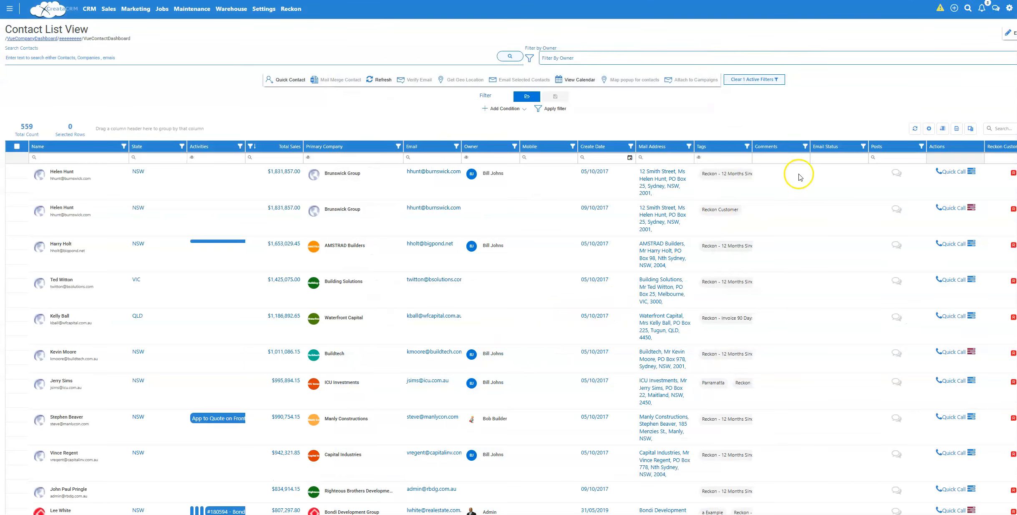
# - Reset the contact list's table preferences and check the reloaded column layout
pyautogui.click(929, 129)
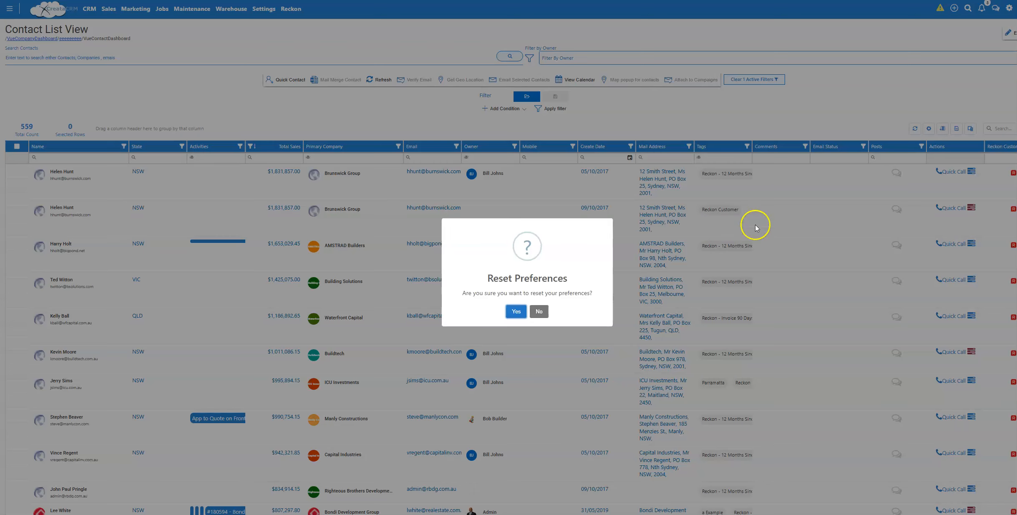
pyautogui.click(514, 310)
pyautogui.scroll(-4, 275, 295)
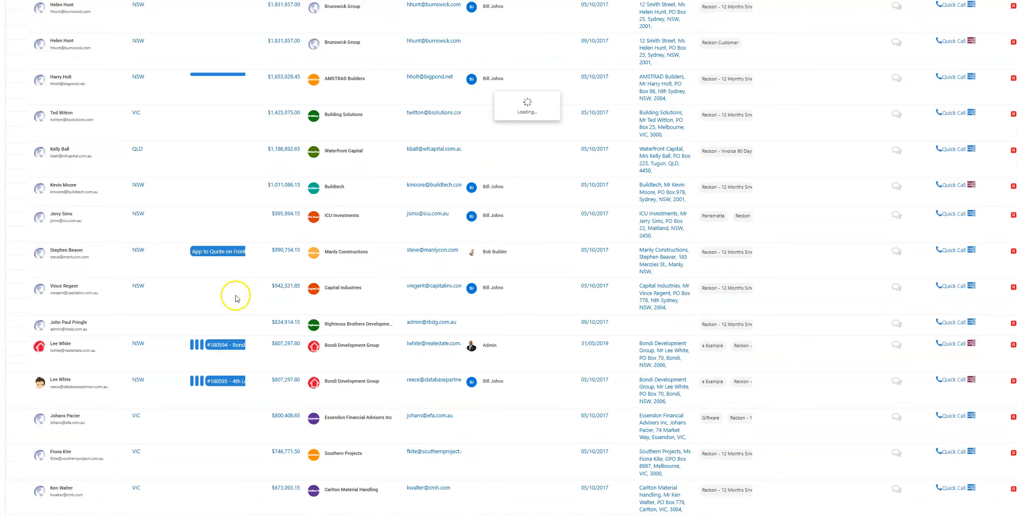
pyautogui.scroll(-5, 268, 143)
pyautogui.scroll(4, 268, 196)
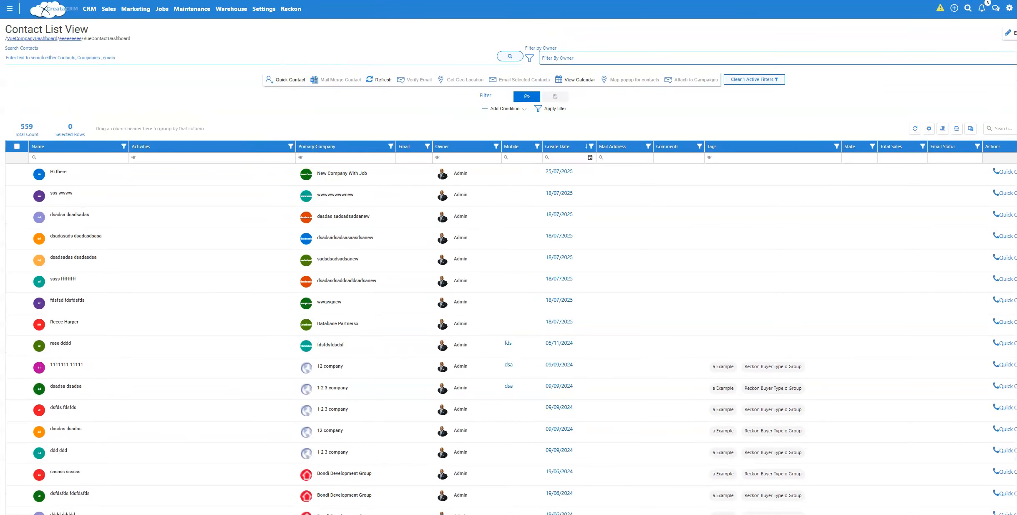
# - Filter the contact list to rows whose Activities contain "re"
pyautogui.click(198, 158)
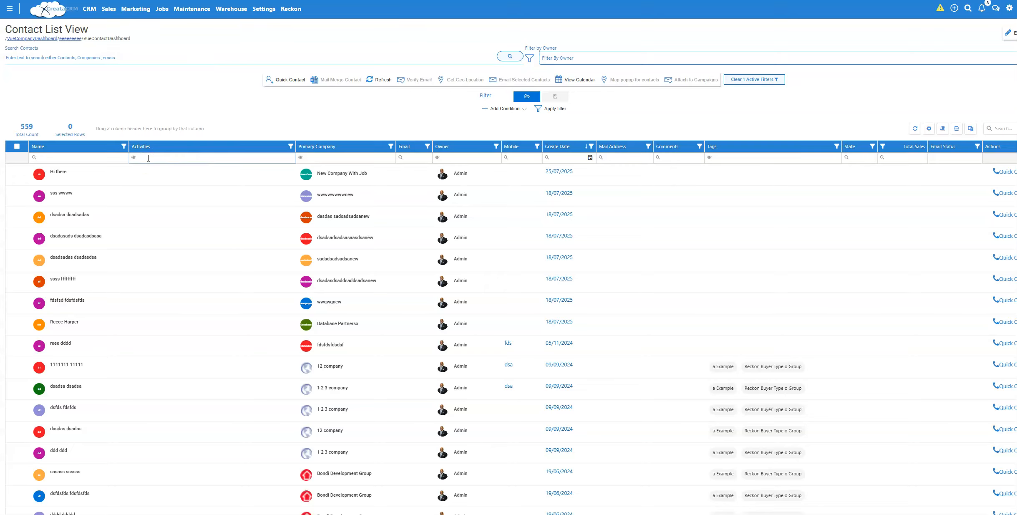
pyautogui.press('BackSpace')
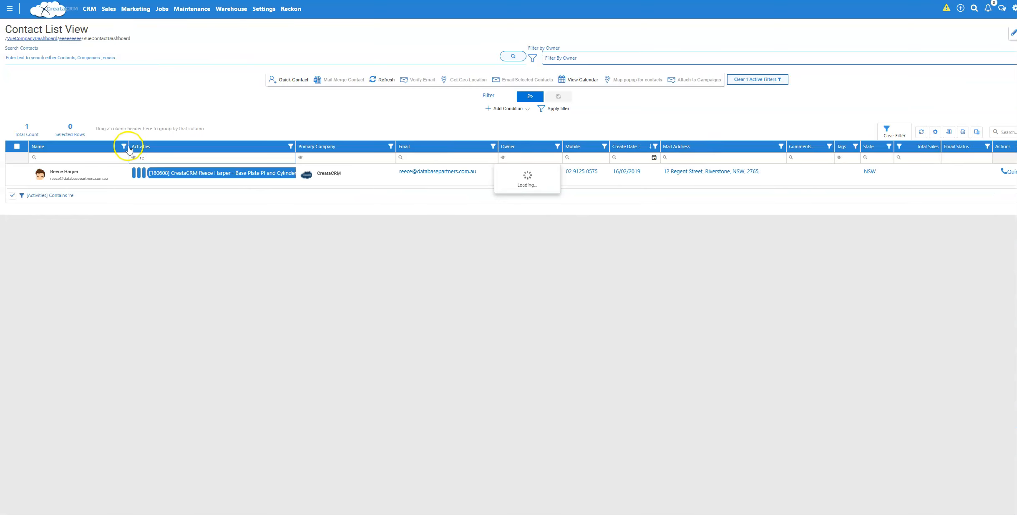
pyautogui.scroll(-2, 208, 354)
pyautogui.scroll(2, 222, 406)
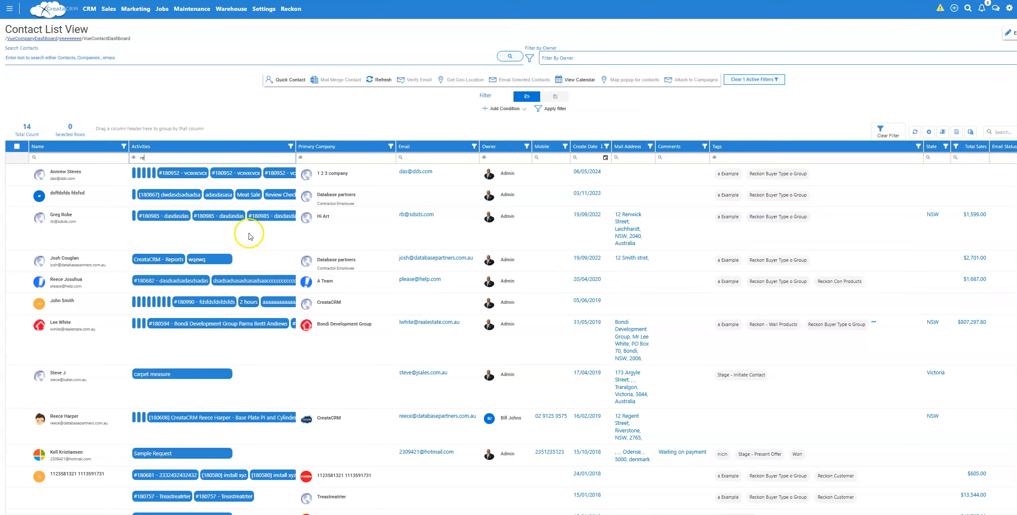
# - Compare the header filter choices of the Activities and Tags columns and look over the filtered rows
pyautogui.click(290, 147)
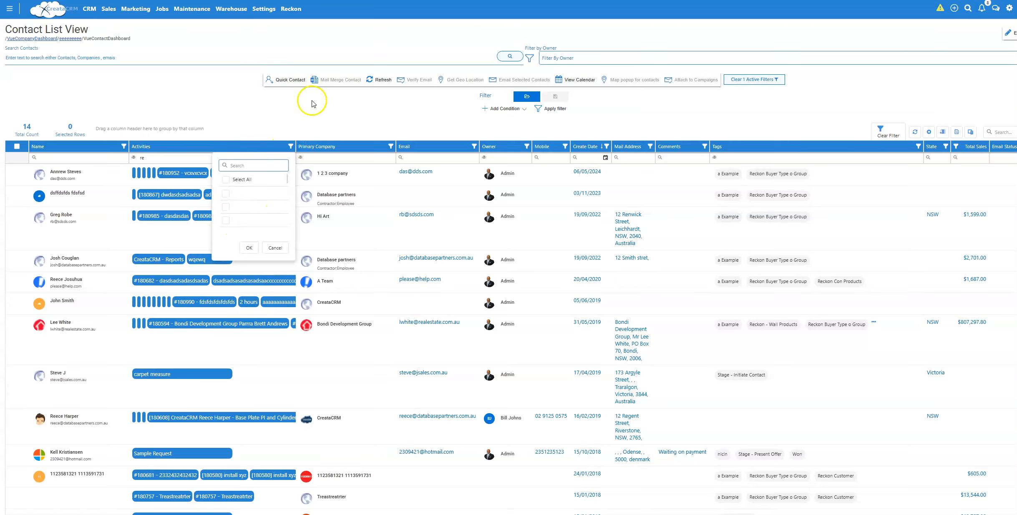
pyautogui.scroll(-1, 268, 200)
pyautogui.click(228, 112)
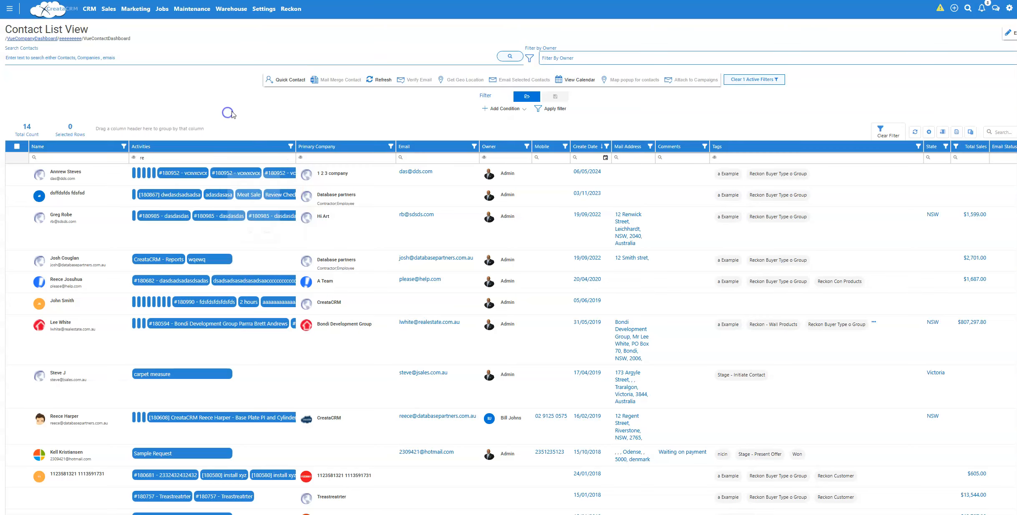
pyautogui.click(916, 147)
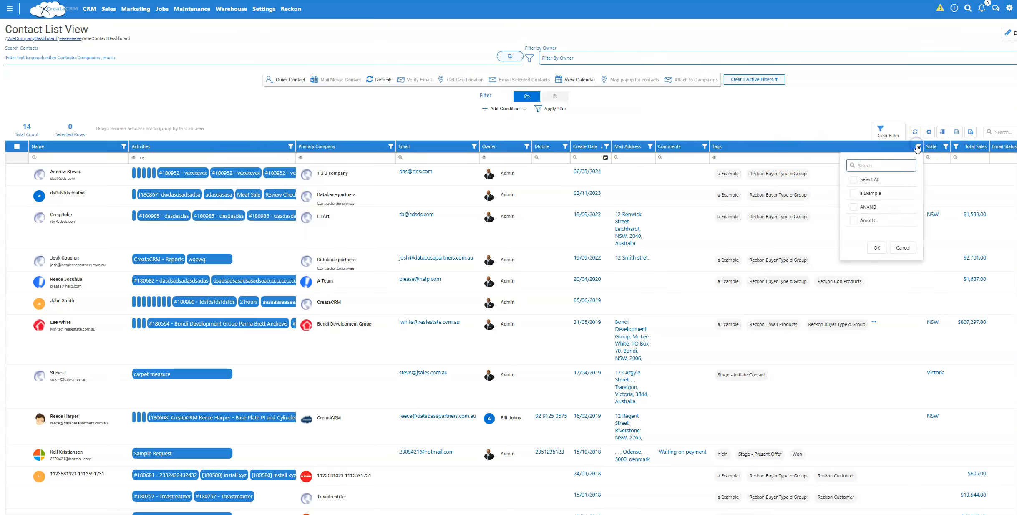
pyautogui.click(820, 115)
pyautogui.scroll(-2, 241, 272)
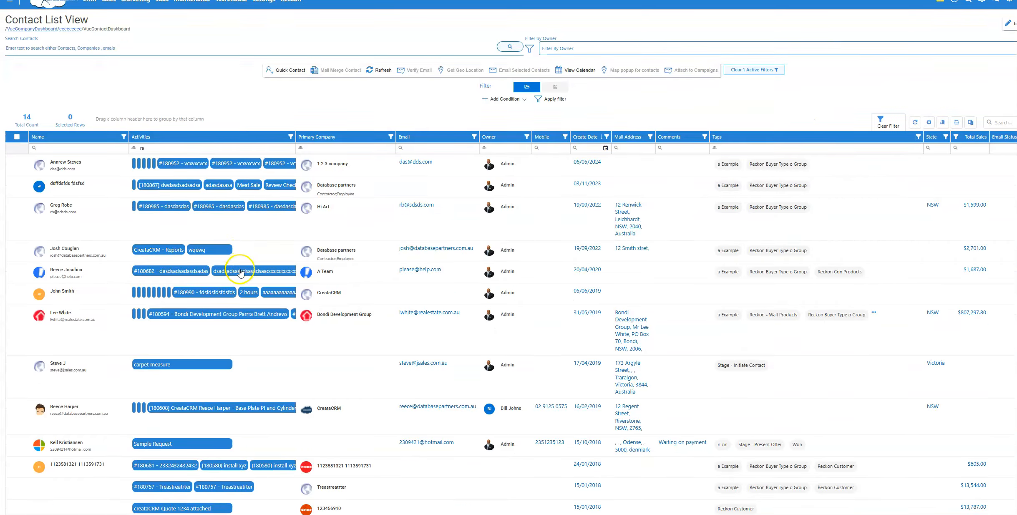
pyautogui.scroll(2, 241, 272)
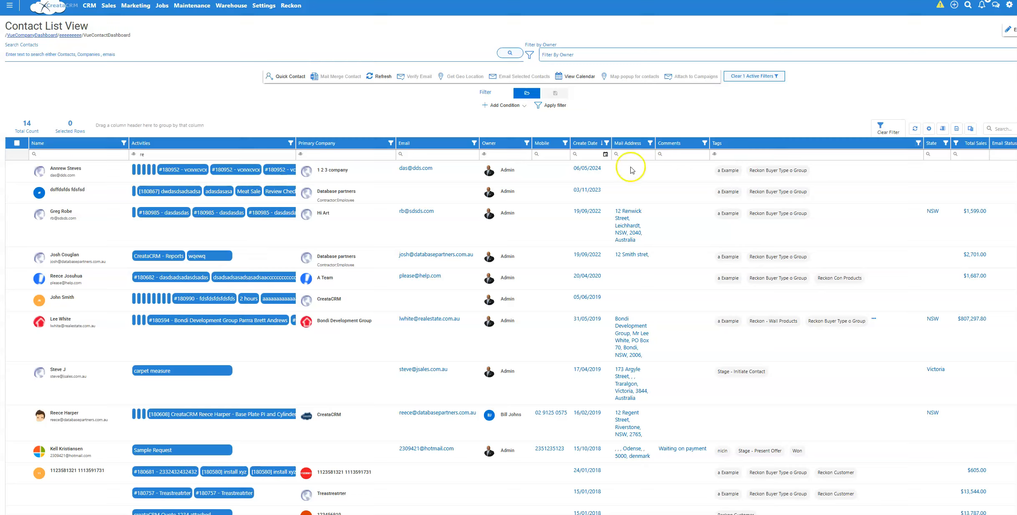
# - Set the Activities column's fixed width to 700px, saving the table and leaving the editor
pyautogui.click(942, 128)
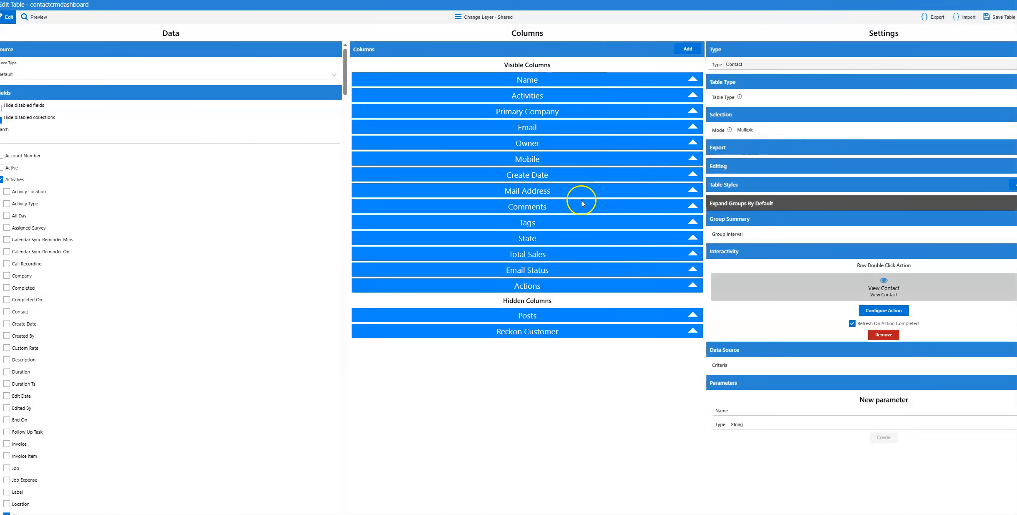
pyautogui.click(543, 95)
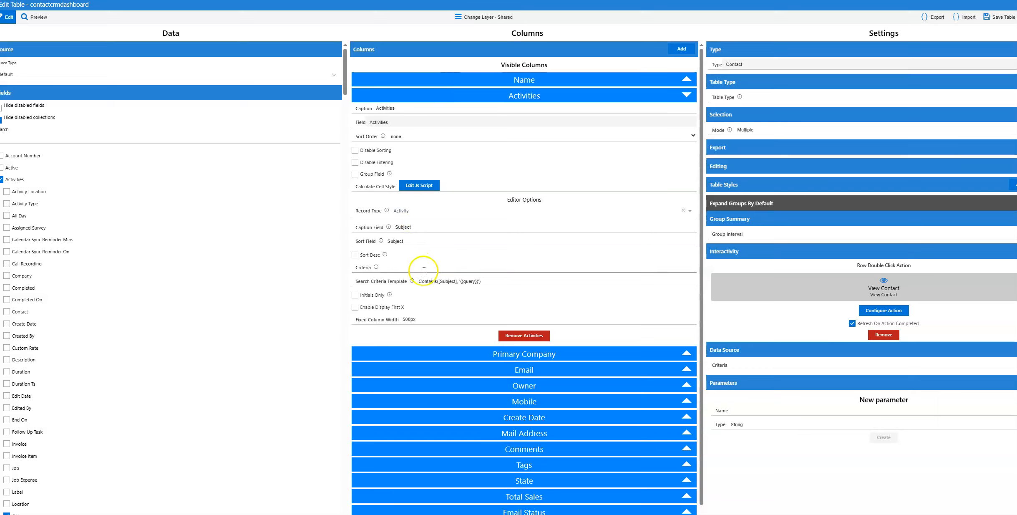
pyautogui.moveTo(395, 320); pyautogui.dragTo(396, 319)
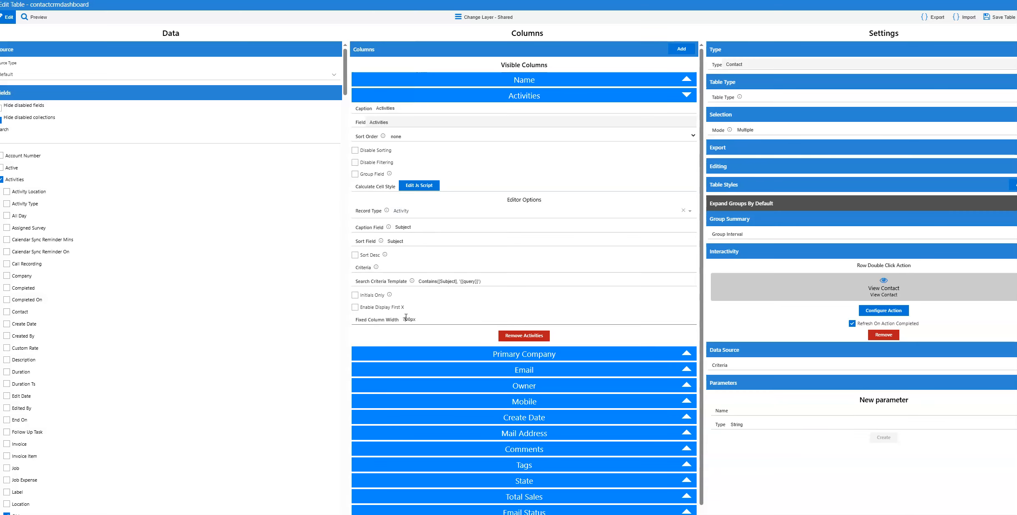
pyautogui.click(1010, 19)
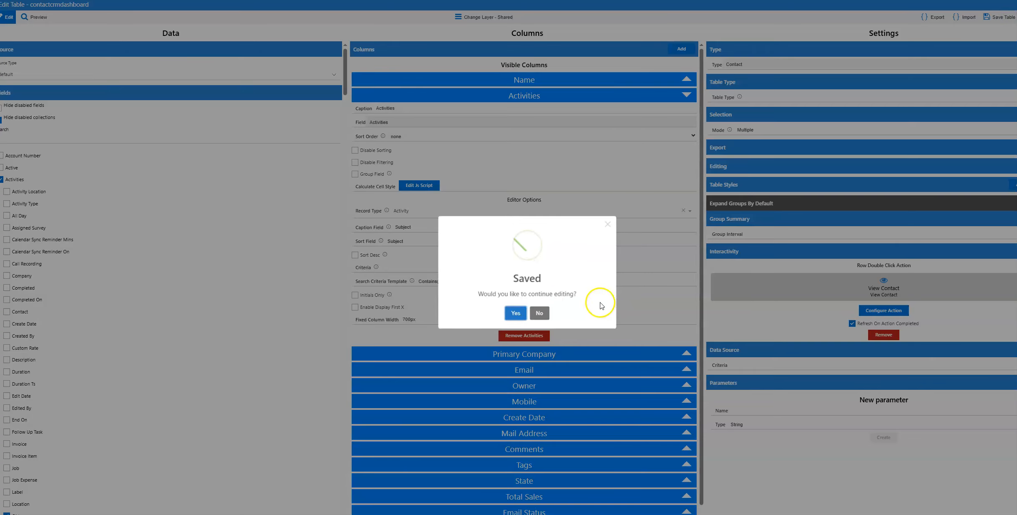
pyautogui.click(523, 311)
pyautogui.click(1016, 5)
pyautogui.click(539, 312)
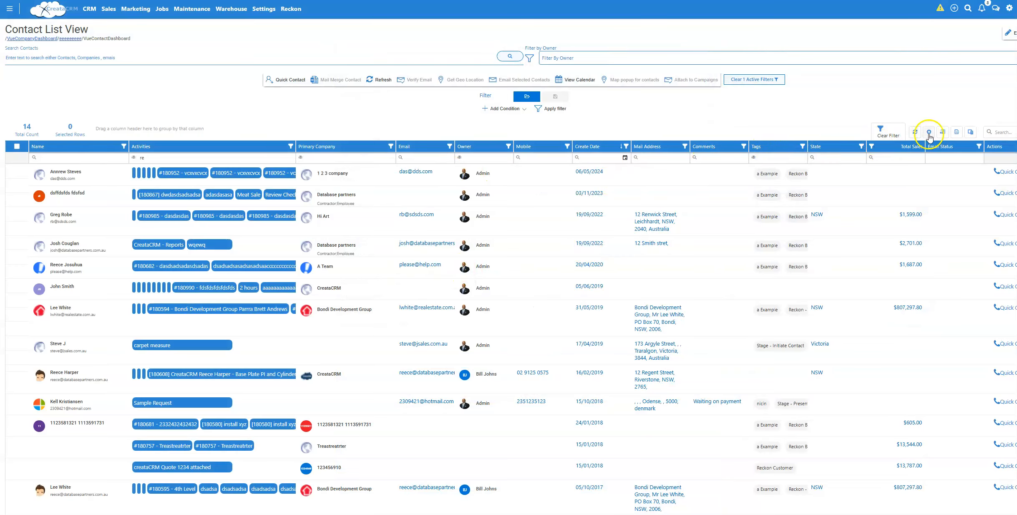
# - Reset the contact list's table preferences and filter the Activities column by "re"
pyautogui.click(932, 133)
pyautogui.click(518, 315)
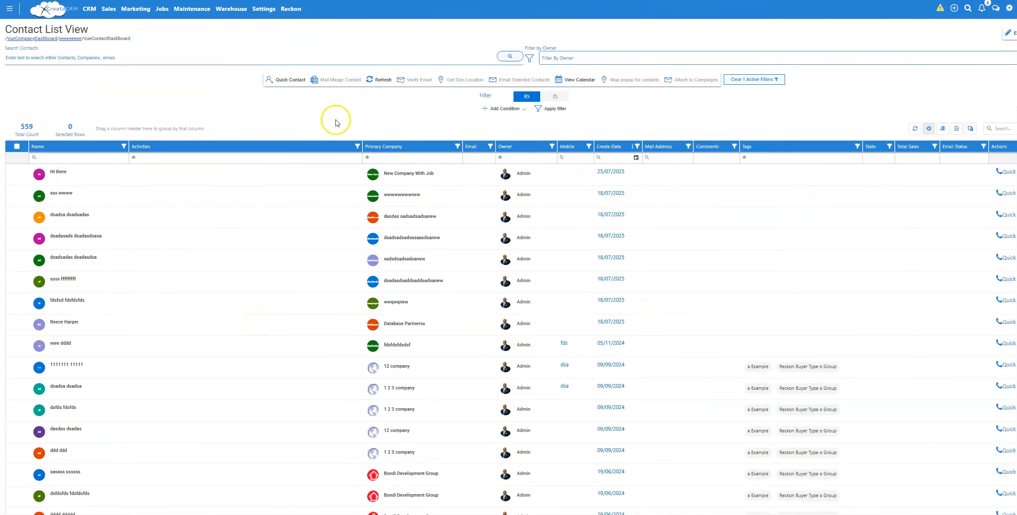
pyautogui.click(209, 161)
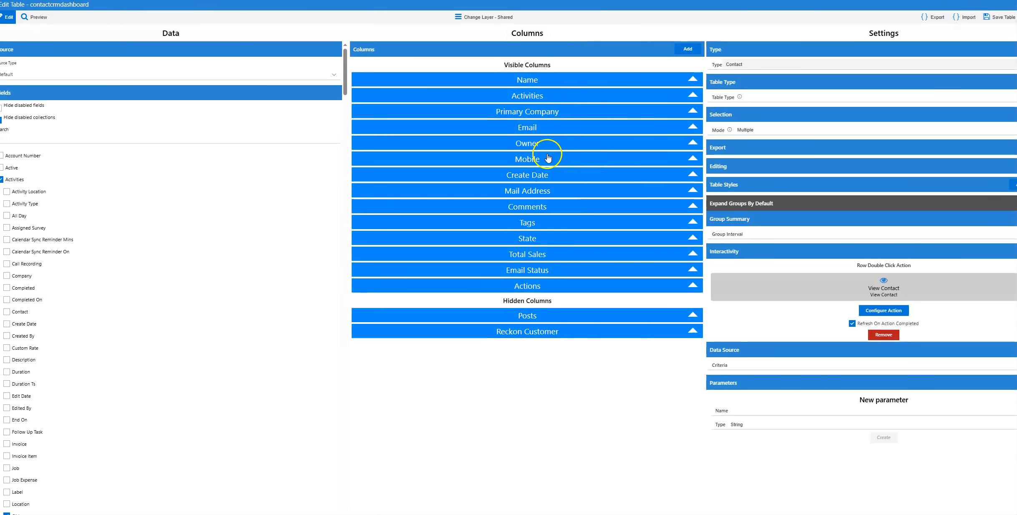
# - Review the editor options of the Activities and Tags columns in the table editor, leaving it without saving
pyautogui.click(542, 96)
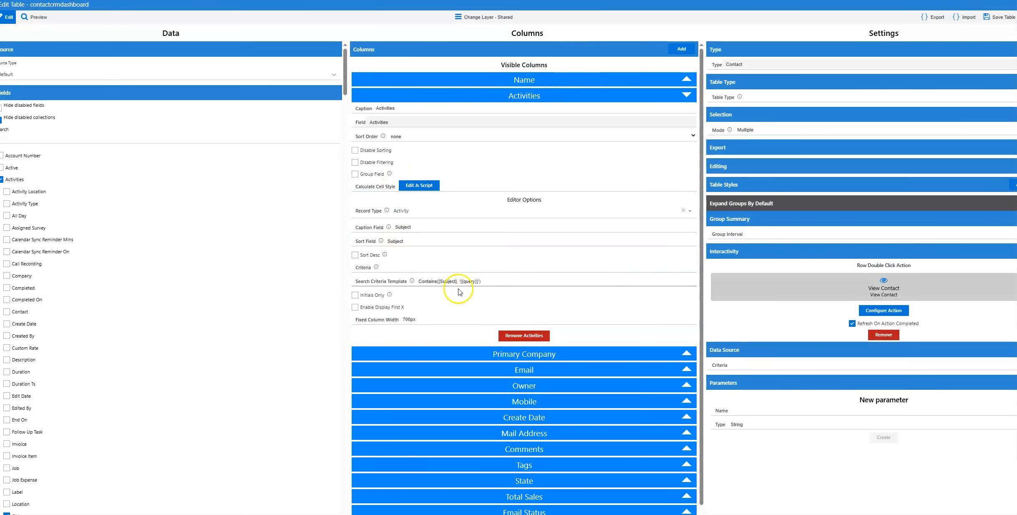
pyautogui.click(519, 94)
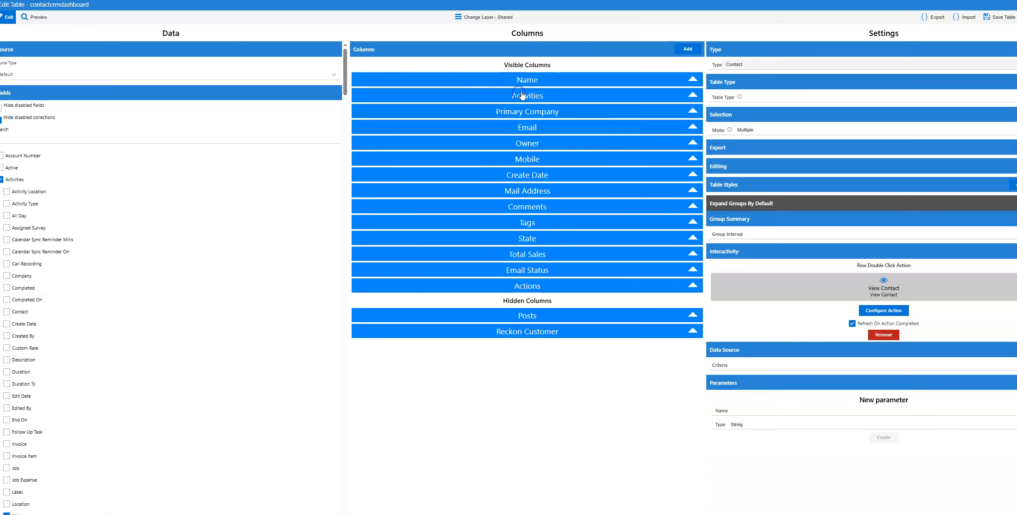
pyautogui.click(560, 220)
pyautogui.click(404, 367)
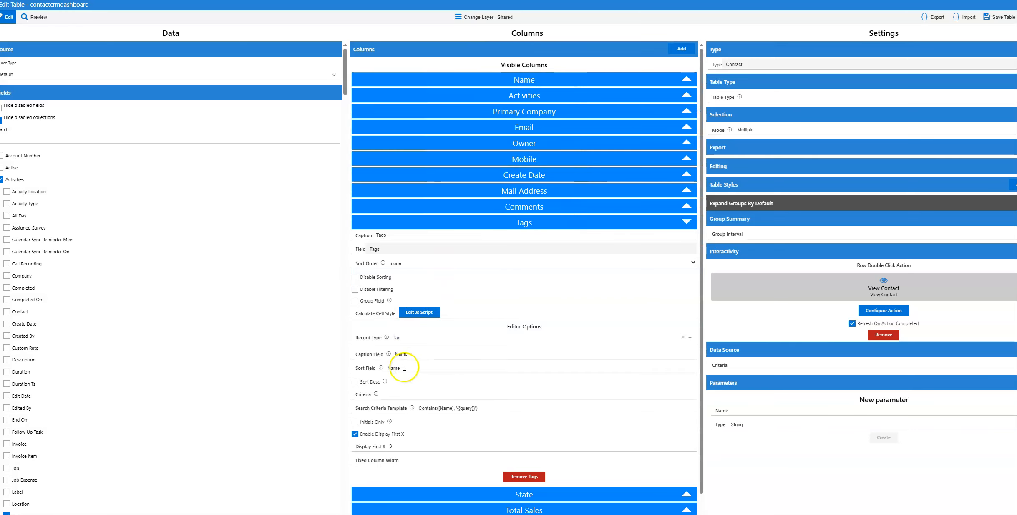
pyautogui.click(506, 222)
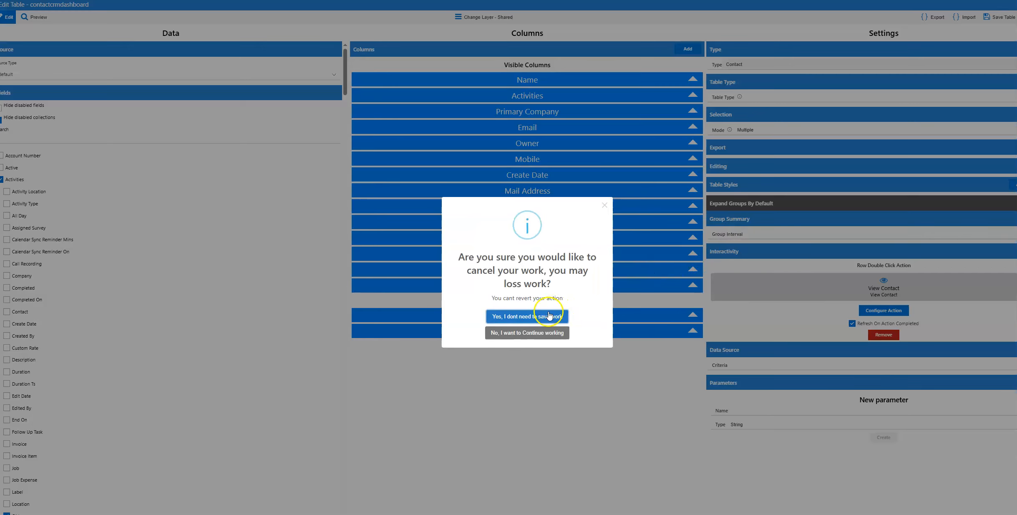
pyautogui.click(539, 316)
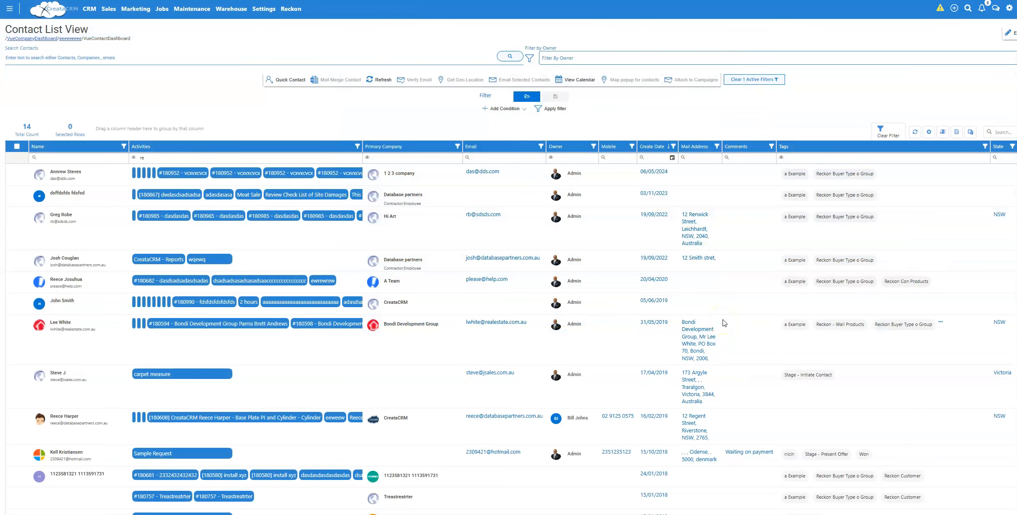
# - Filter the contact list to rows whose Owner is Admin and group the rows by Owner
pyautogui.scroll(-2, 792, 362)
pyautogui.scroll(2, 798, 367)
pyautogui.click(593, 147)
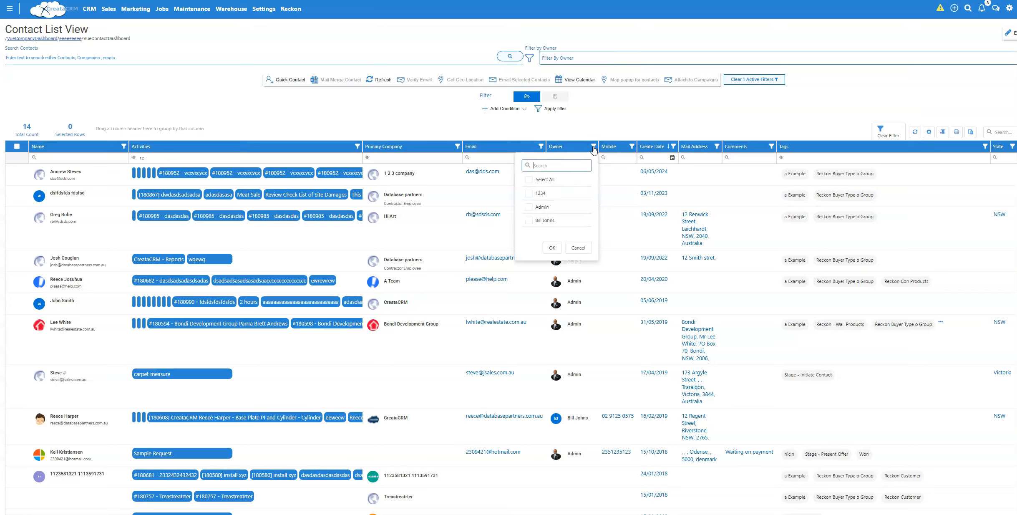
pyautogui.click(529, 207)
pyautogui.click(552, 248)
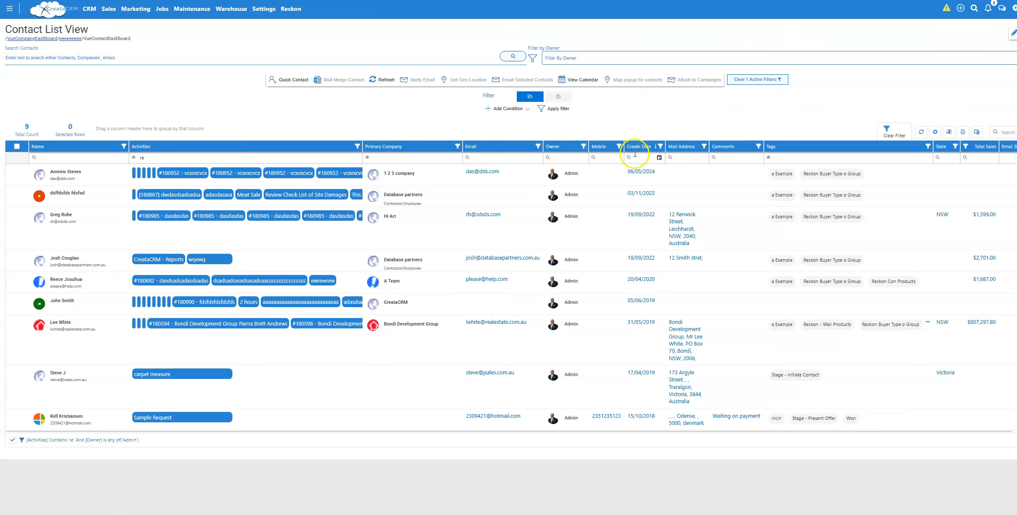
pyautogui.moveTo(565, 146); pyautogui.dragTo(156, 125)
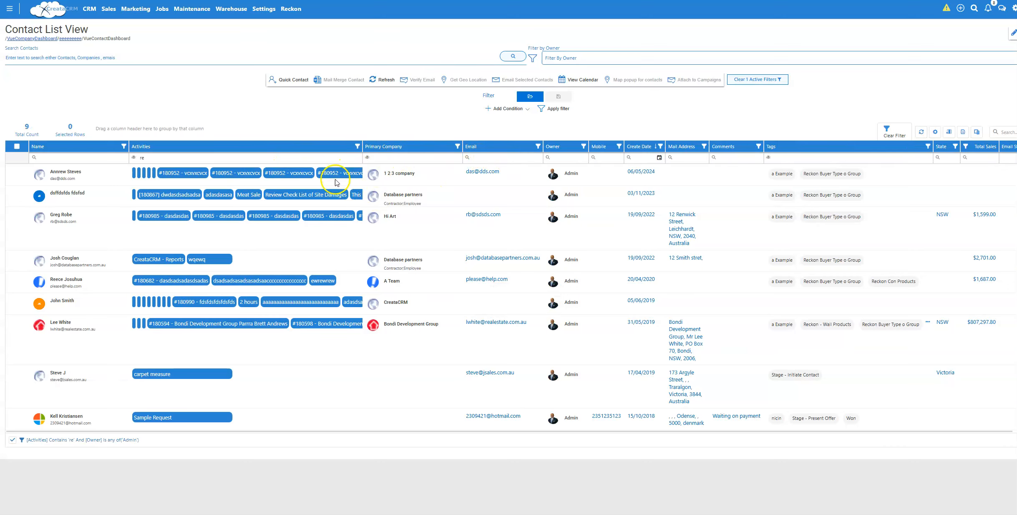
pyautogui.moveTo(557, 146); pyautogui.dragTo(92, 129)
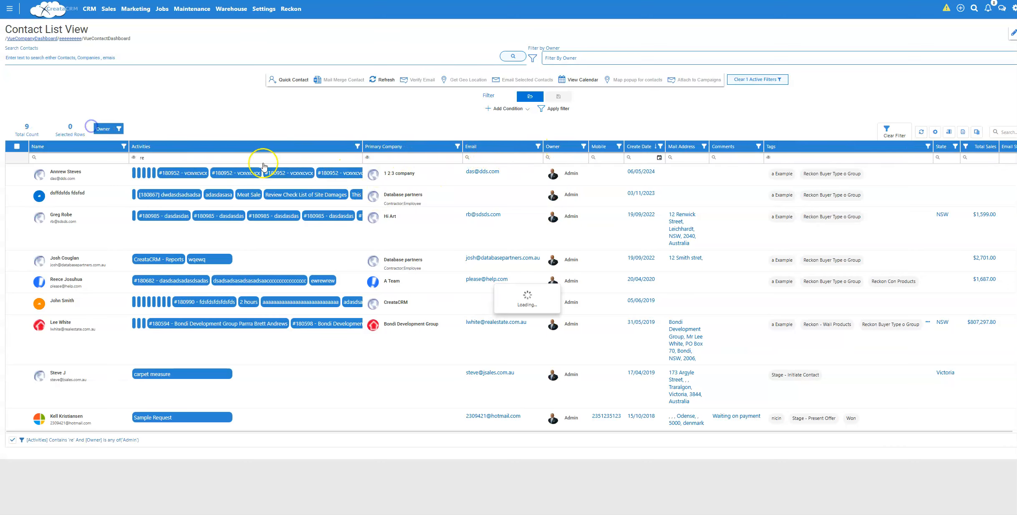